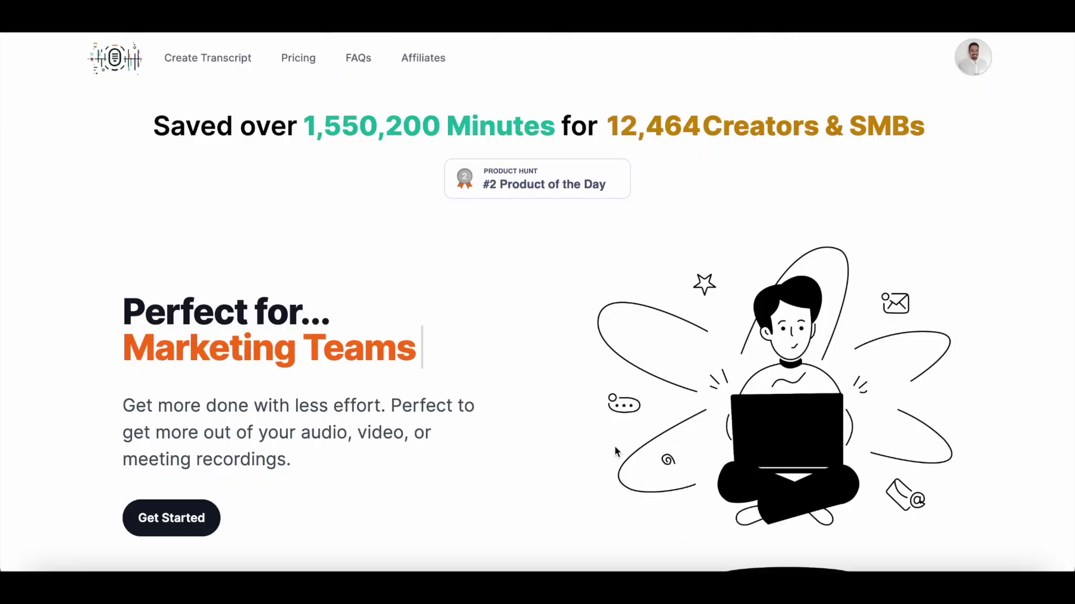
Scroll the Transcript.LOL homepage past the supported platforms and creators sections and back up
scroll(614, 449, down, 6)
scroll(614, 447, down, 6)
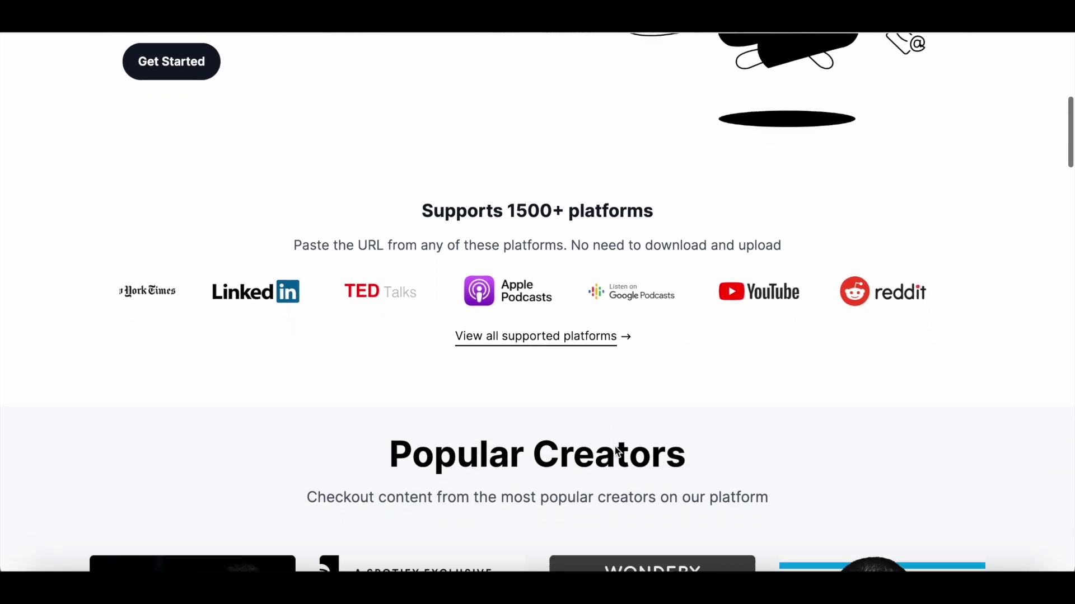
scroll(615, 447, down, 5)
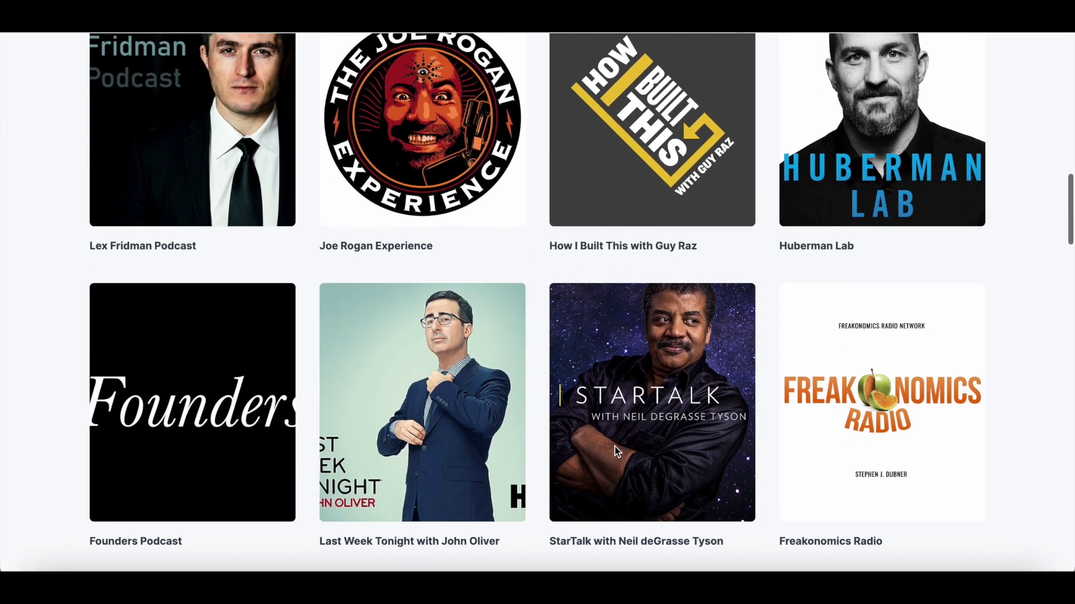
scroll(614, 451, up, 11)
scroll(615, 451, up, 7)
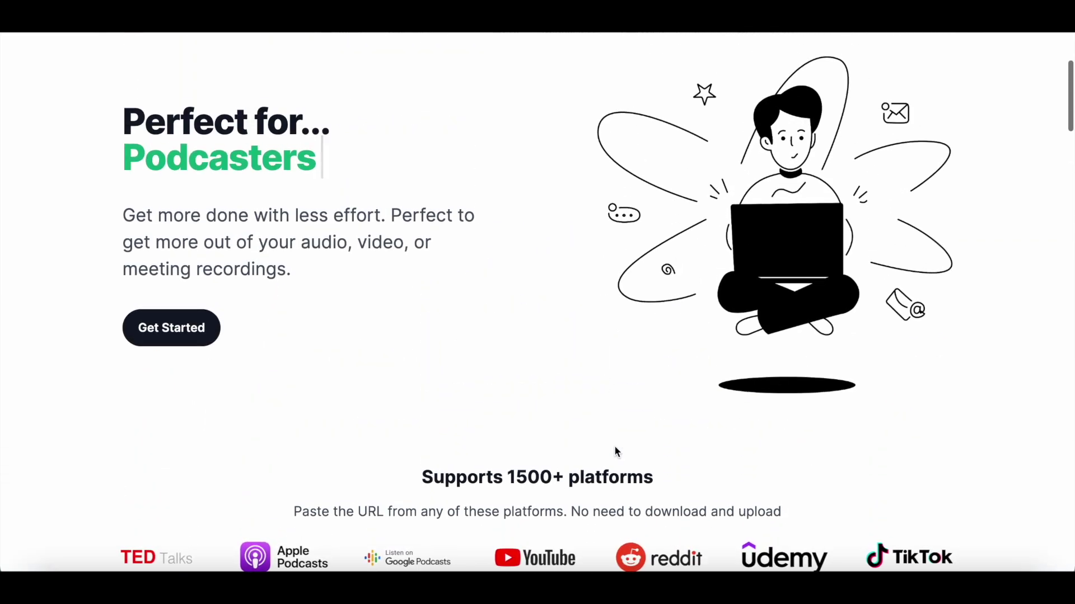
Browse the Gain Insights Faster features from Summaries down to Speaker identification
click(1068, 496)
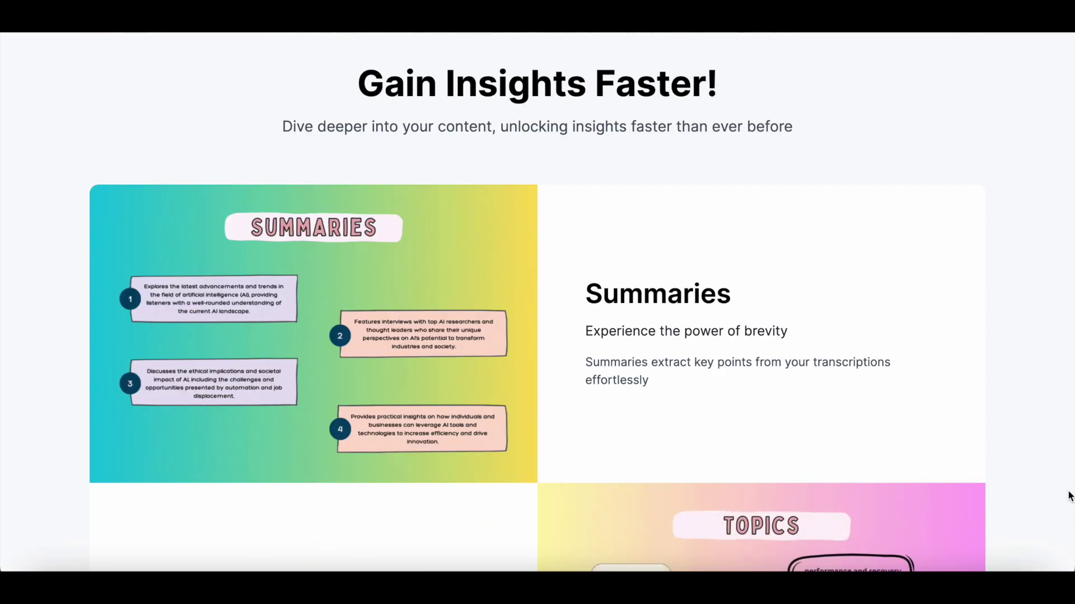
scroll(1068, 496, down, 2)
scroll(1068, 496, down, 4)
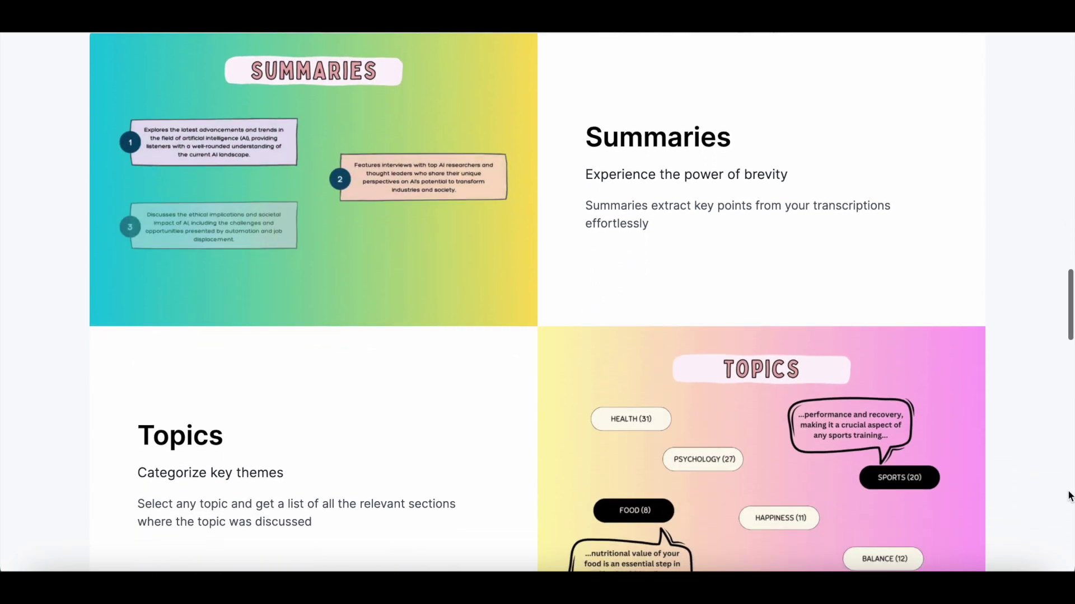
scroll(1068, 496, down, 3)
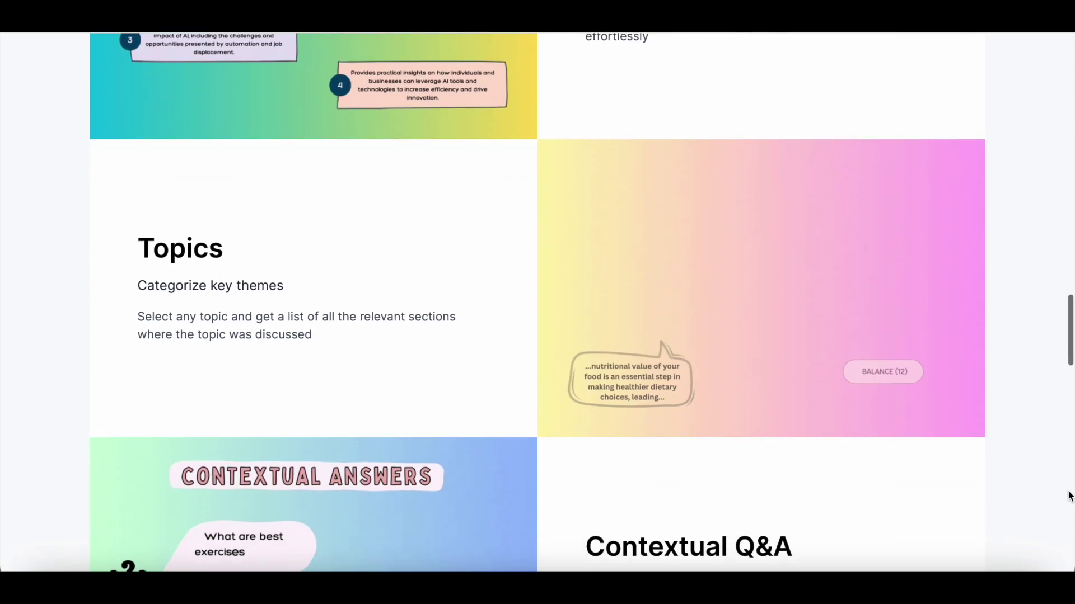
scroll(1068, 496, down, 5)
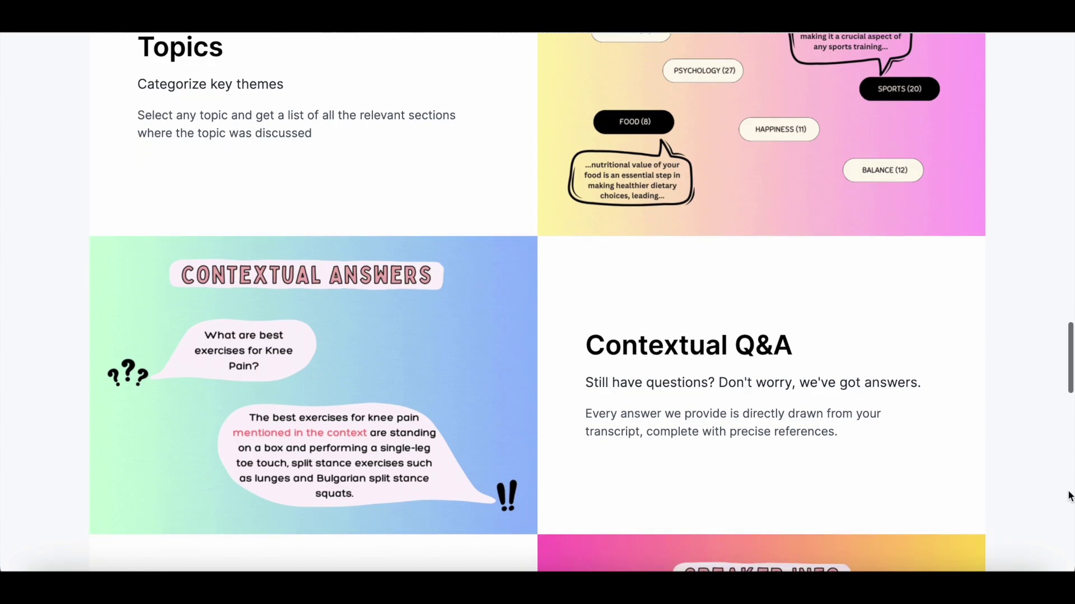
scroll(1068, 495, down, 3)
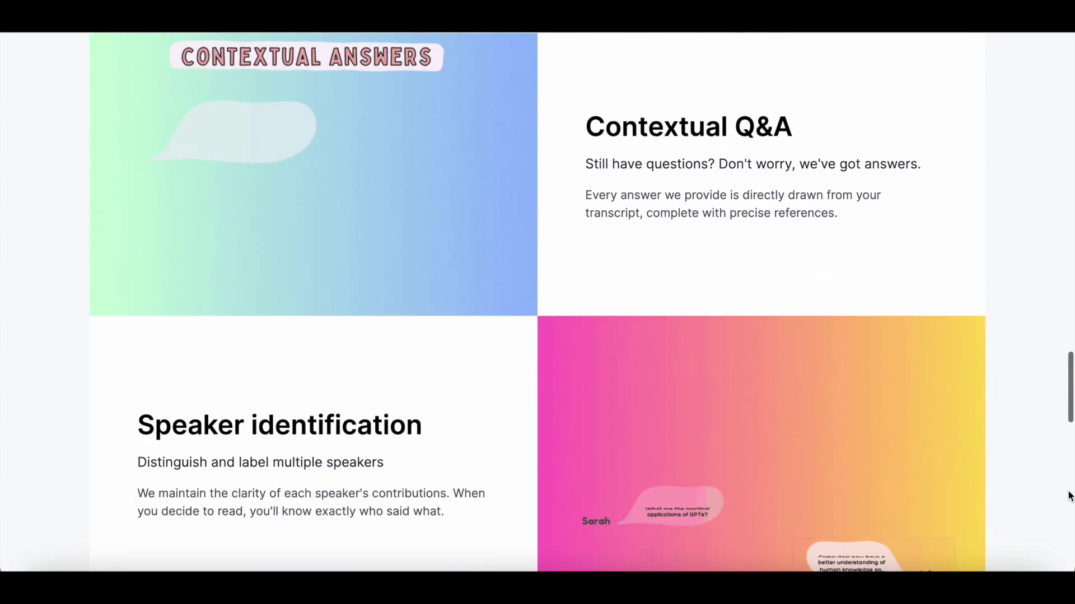
scroll(1068, 496, down, 3)
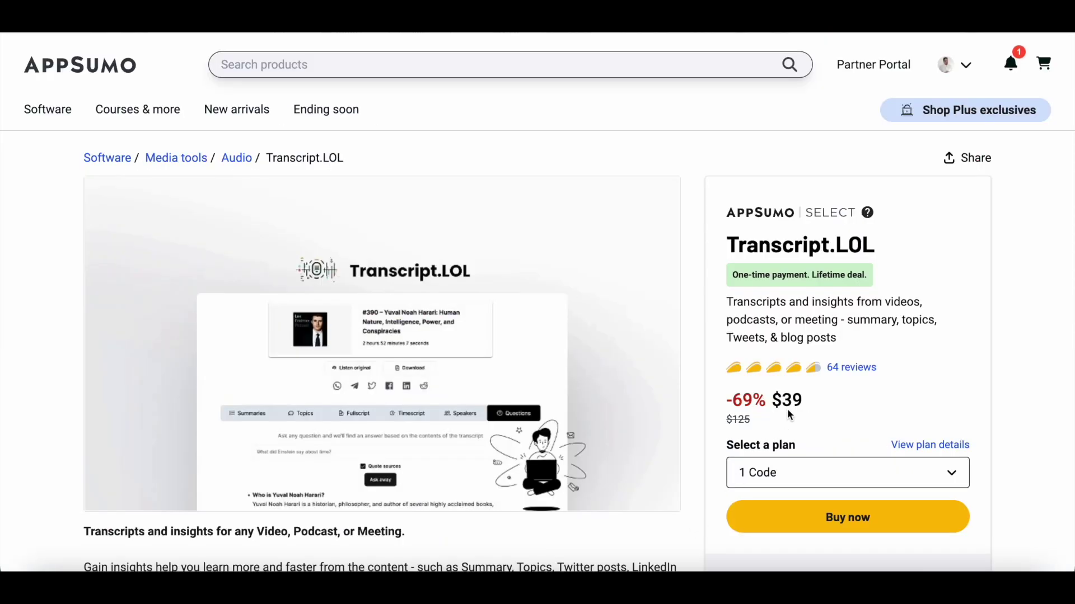
Scroll the AppSumo deal page through its TL;DR, Overview and Plans & features sections
scroll(795, 418, down, 1)
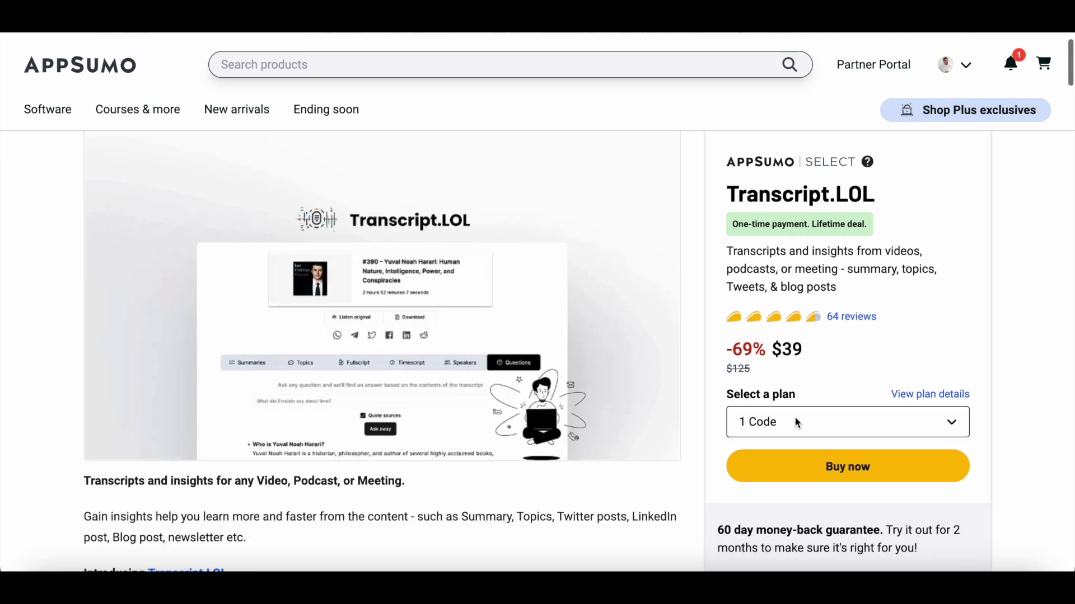
scroll(795, 418, down, 10)
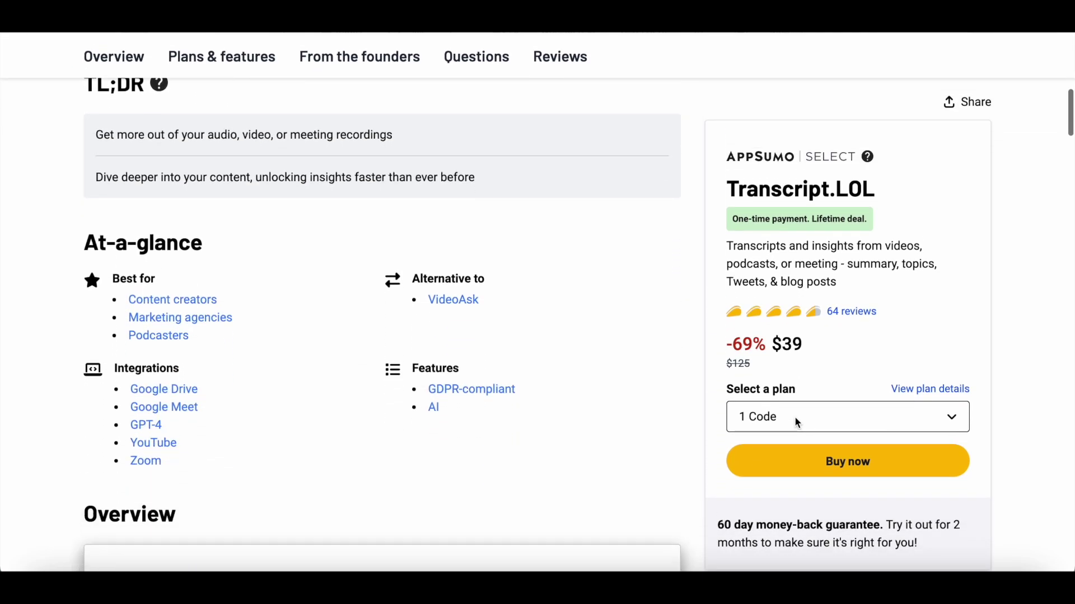
scroll(796, 418, down, 9)
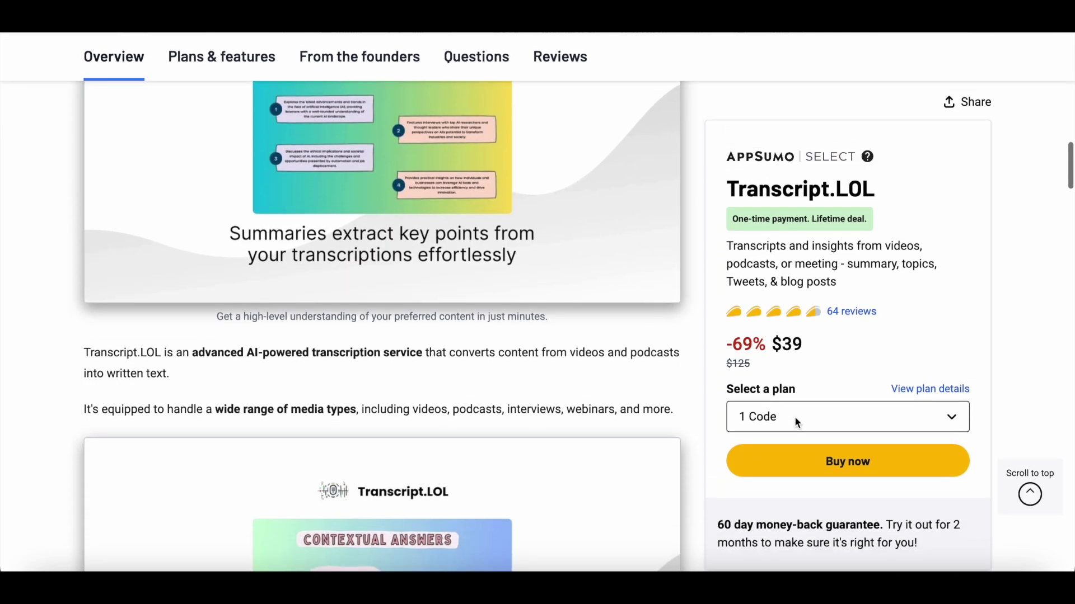
scroll(795, 418, down, 8)
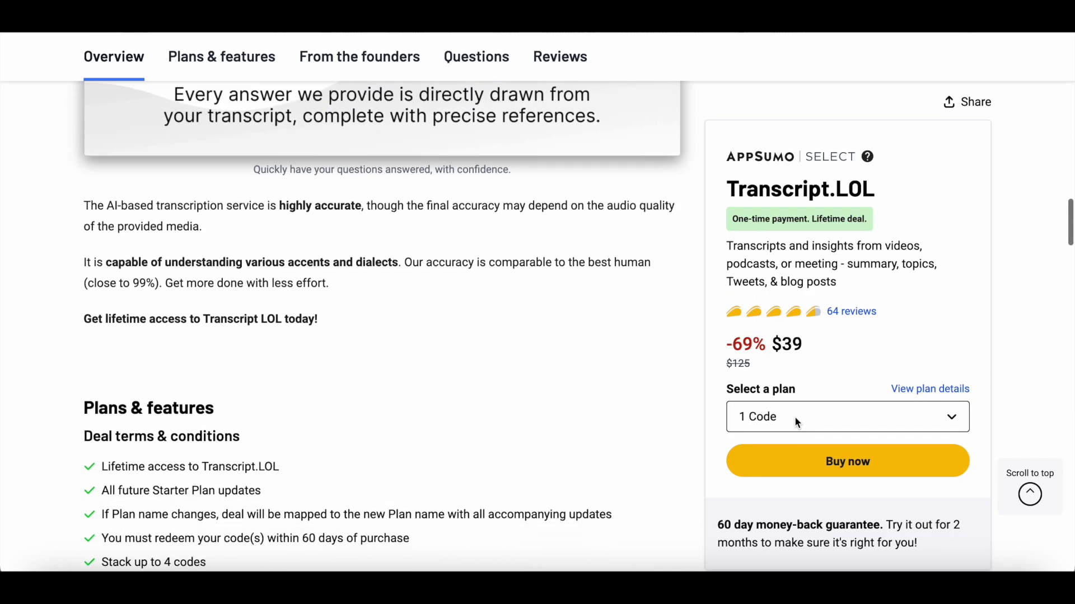
scroll(795, 417, down, 9)
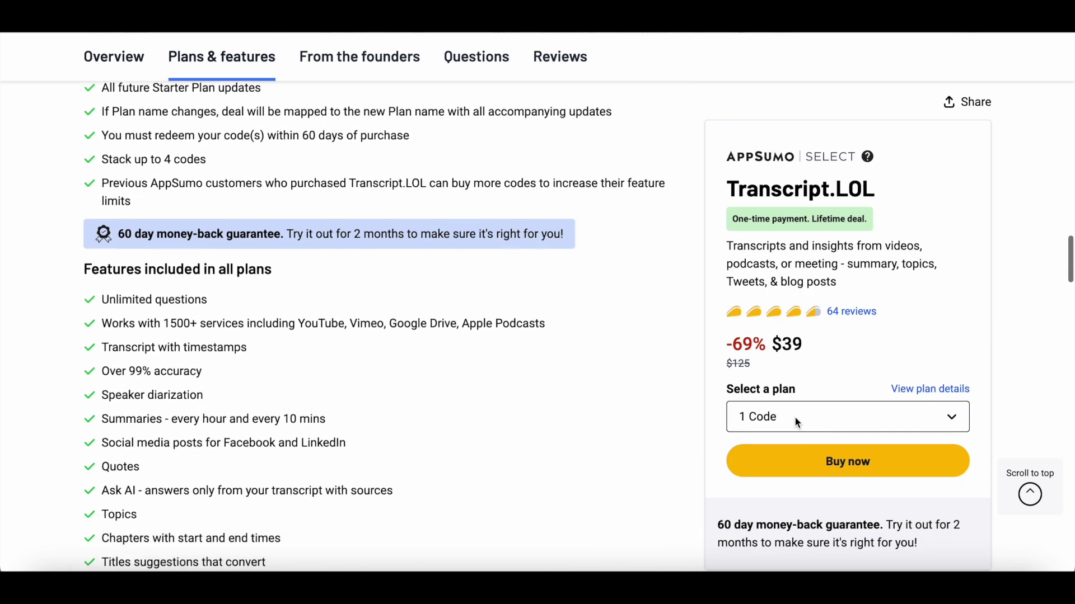
scroll(797, 422, down, 5)
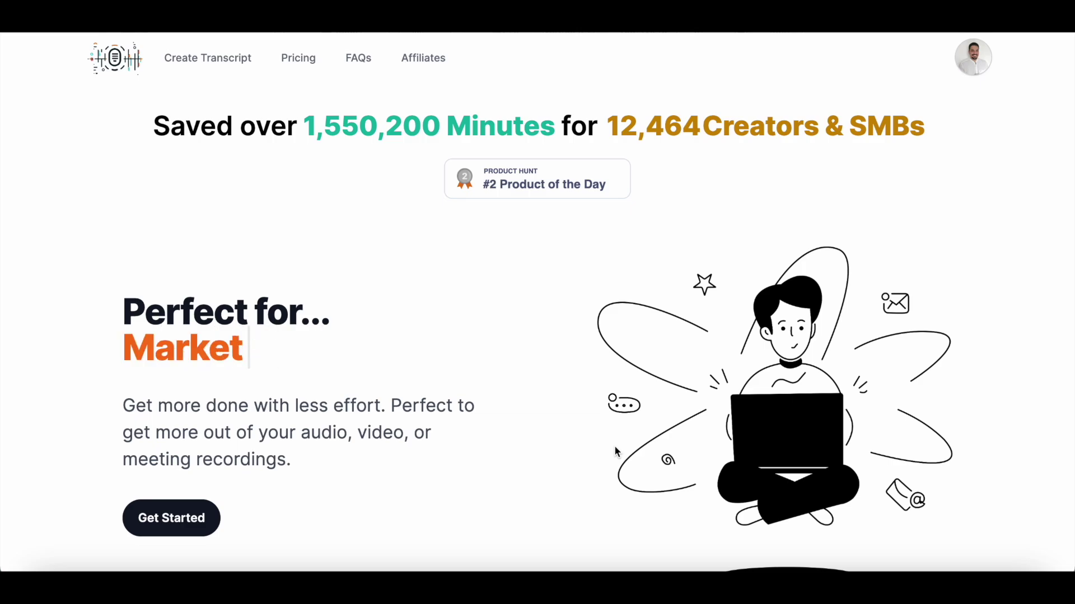
Scroll the homepage down to the Popular Creators section and back up to the platforms
scroll(613, 446, down, 2)
scroll(614, 451, down, 8)
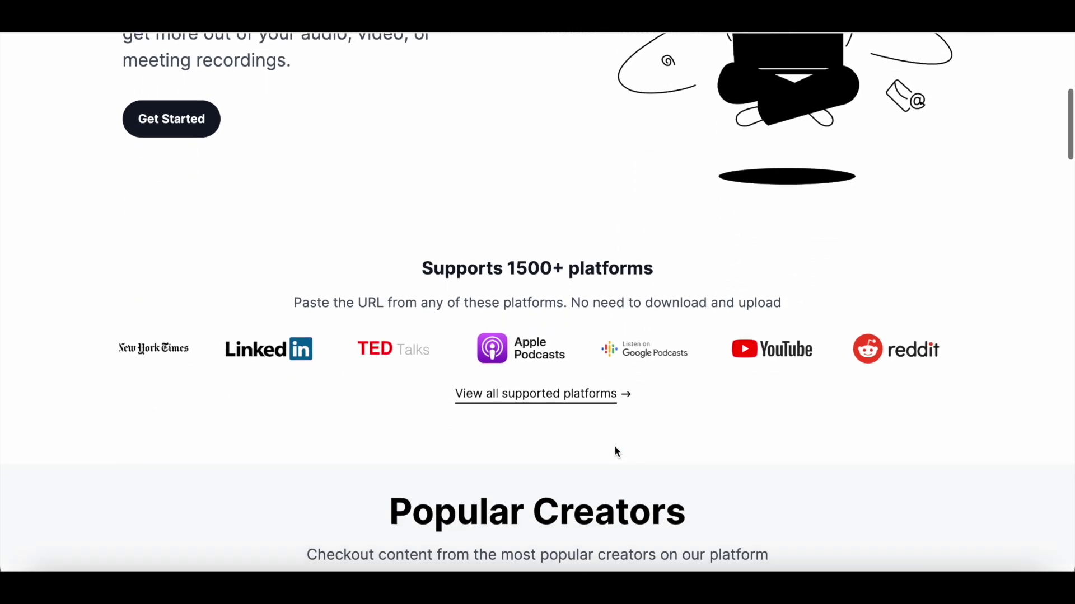
scroll(615, 448, down, 7)
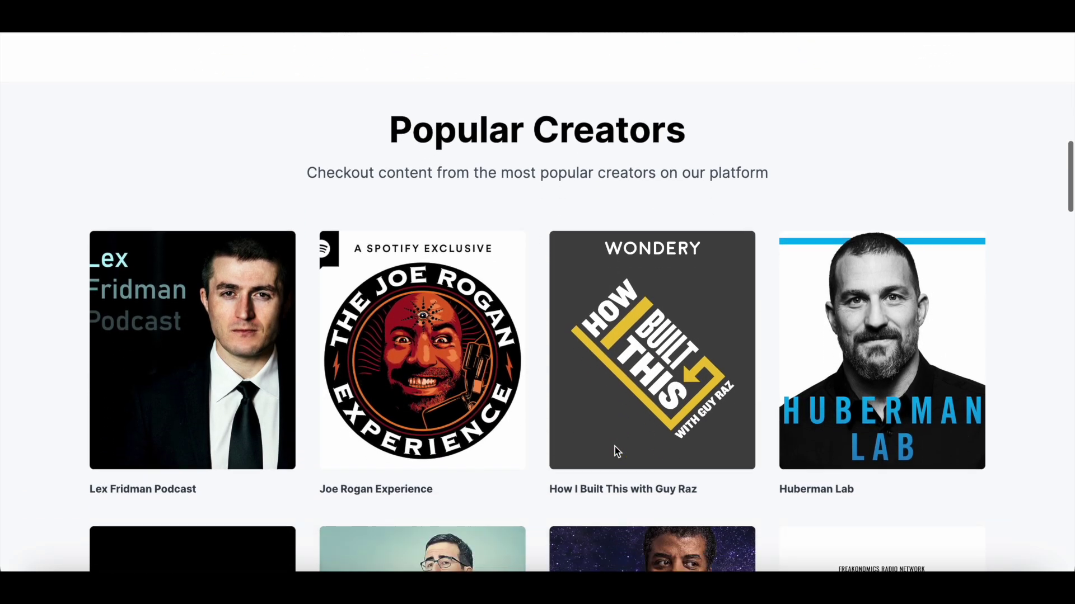
scroll(614, 448, down, 3)
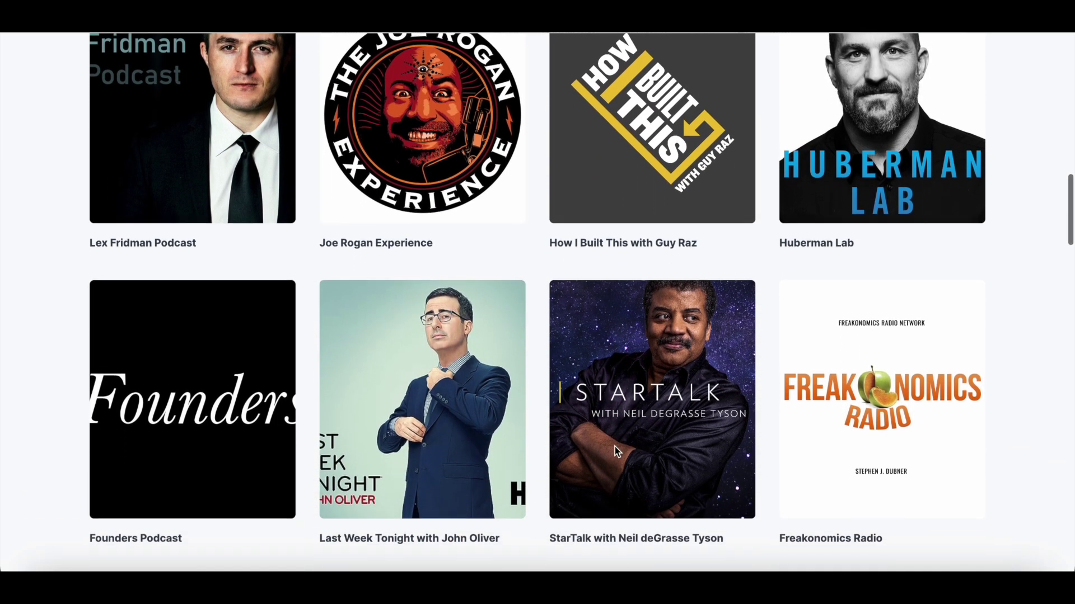
scroll(614, 446, up, 15)
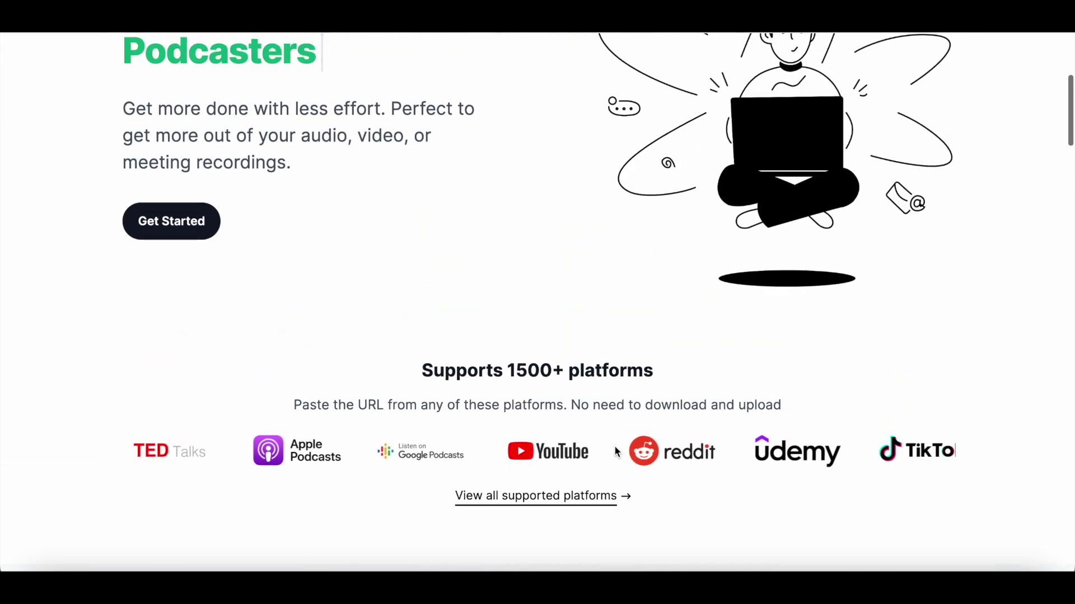
scroll(615, 452, up, 3)
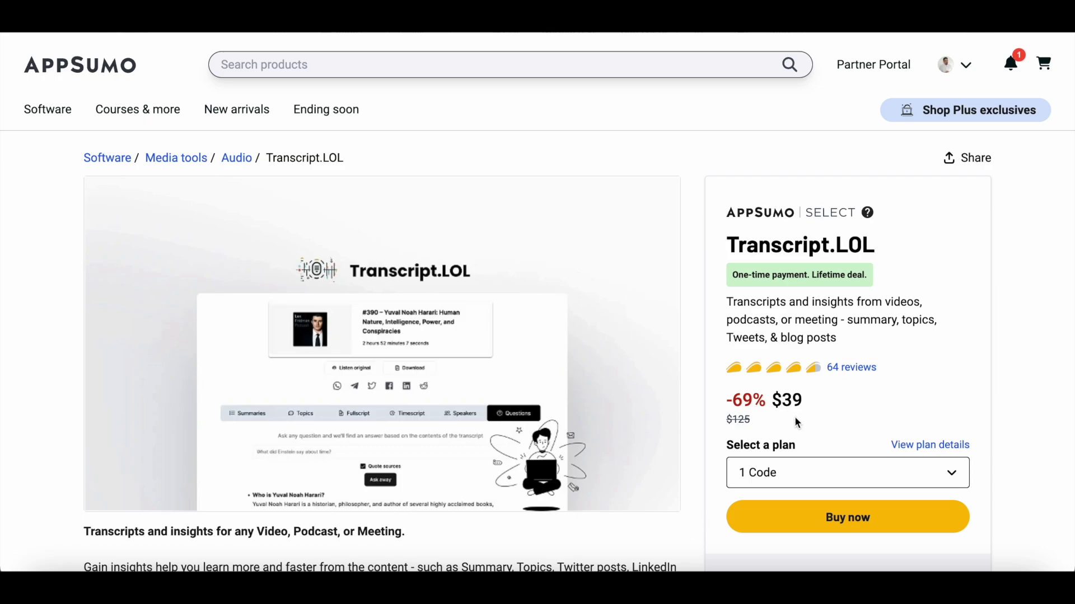
Review the Plan 1, Plan 2 and Plan 3 pricing cards on the AppSumo deal
scroll(795, 418, down, 7)
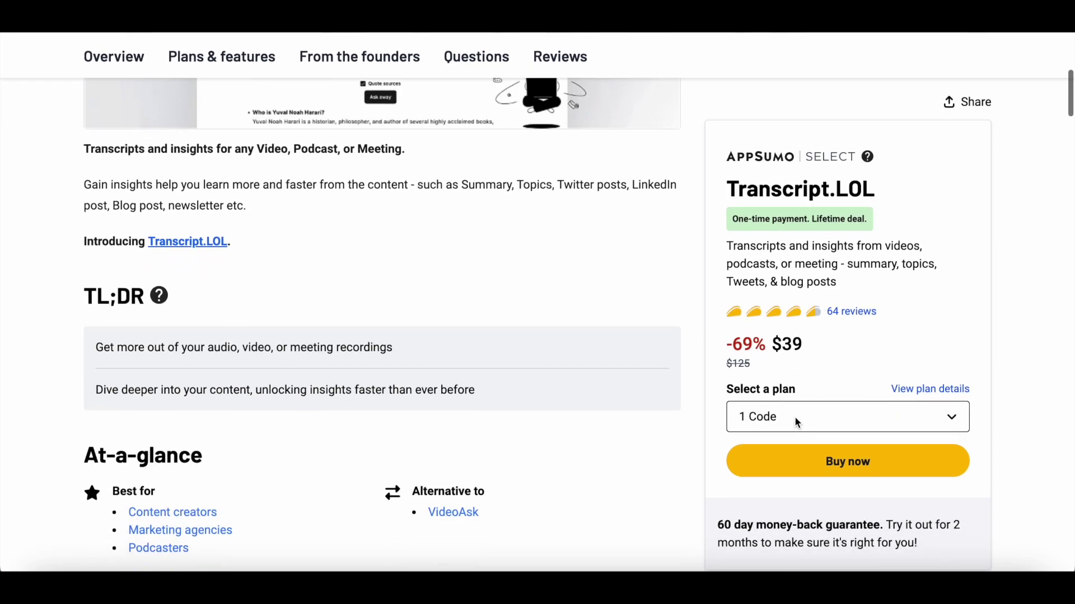
scroll(796, 418, down, 11)
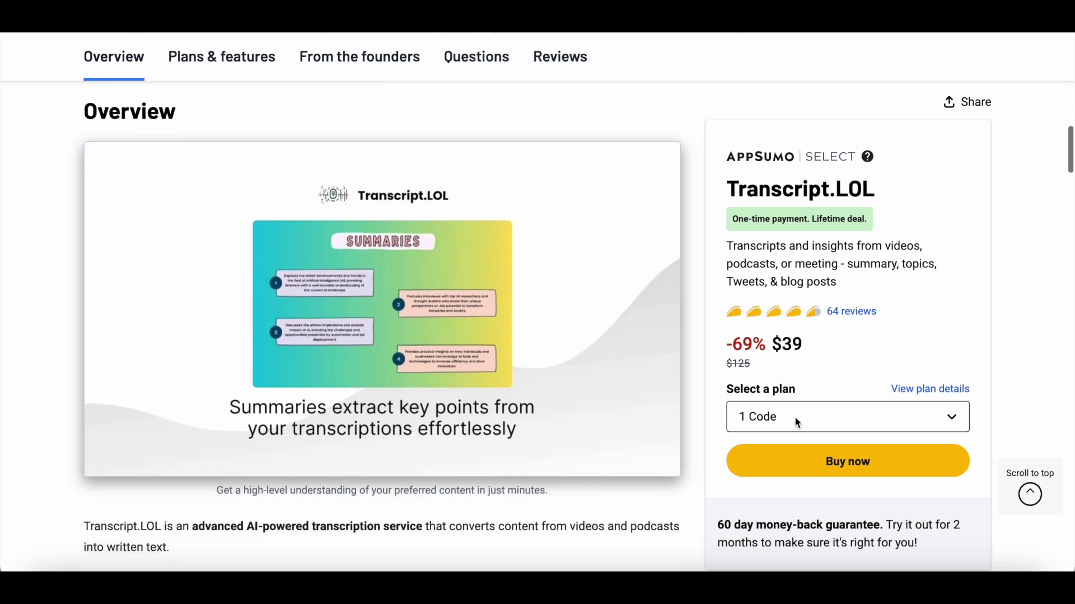
scroll(794, 417, down, 10)
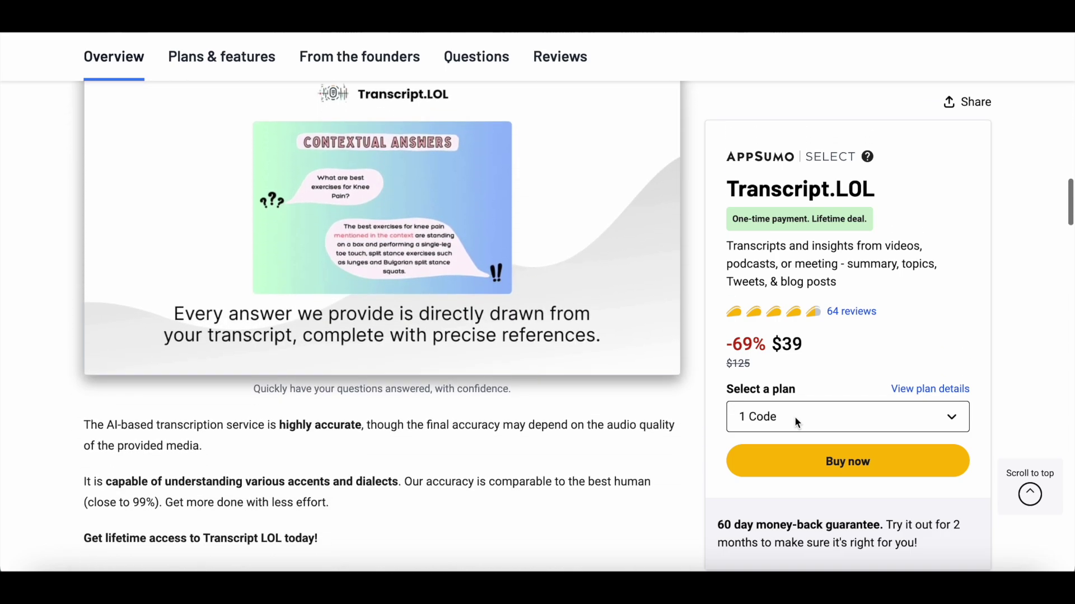
scroll(796, 418, down, 8)
scroll(797, 422, down, 8)
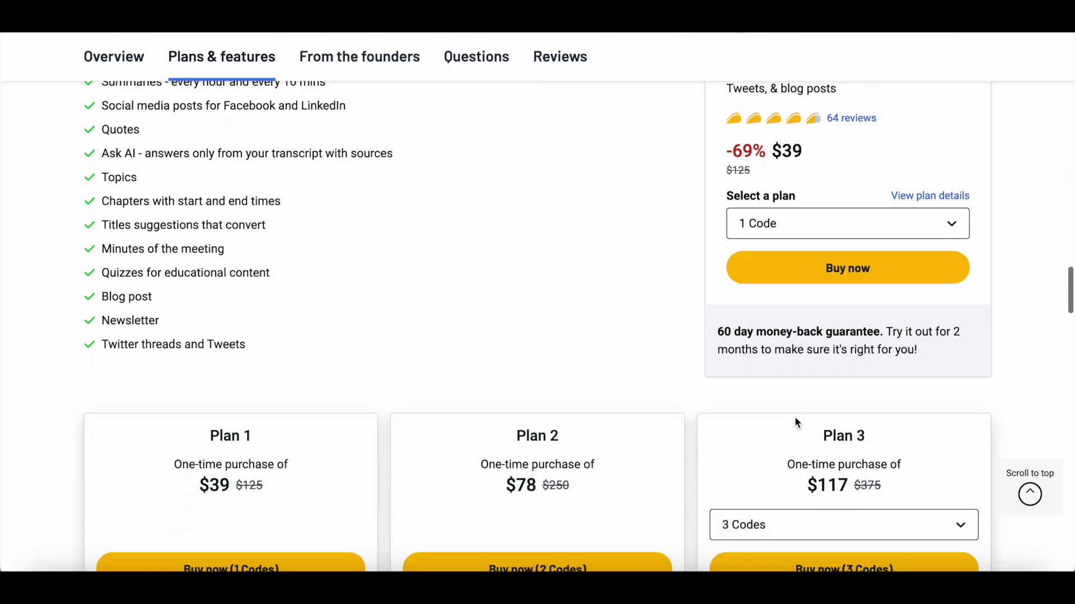
scroll(797, 424, down, 4)
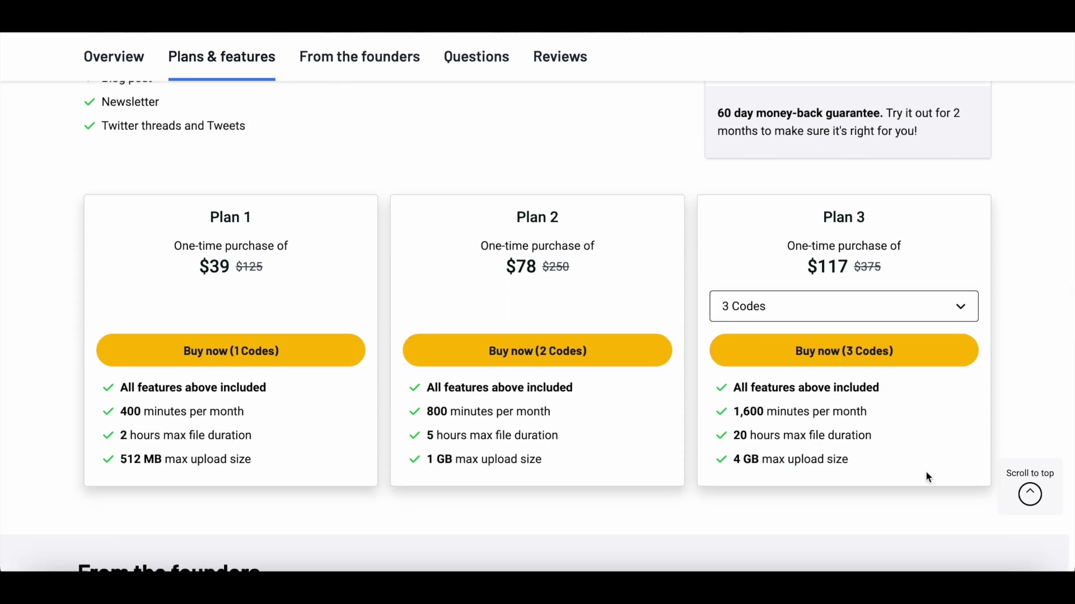
Return to the top of the deal page, then bring up Transcript.LOL's Create Transcript form
key(Home)
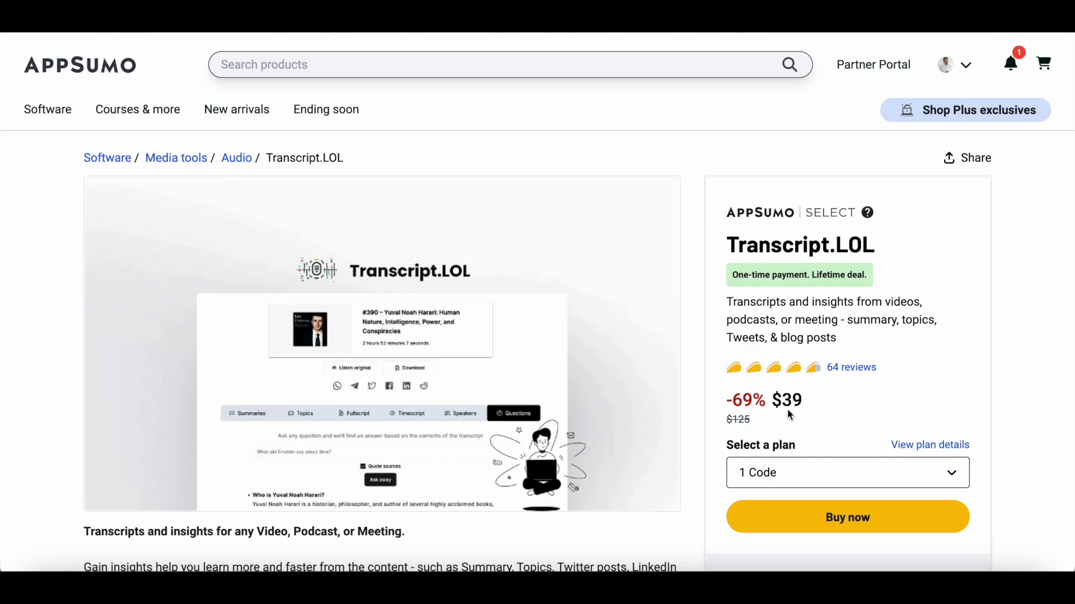
scroll(797, 422, down, 5)
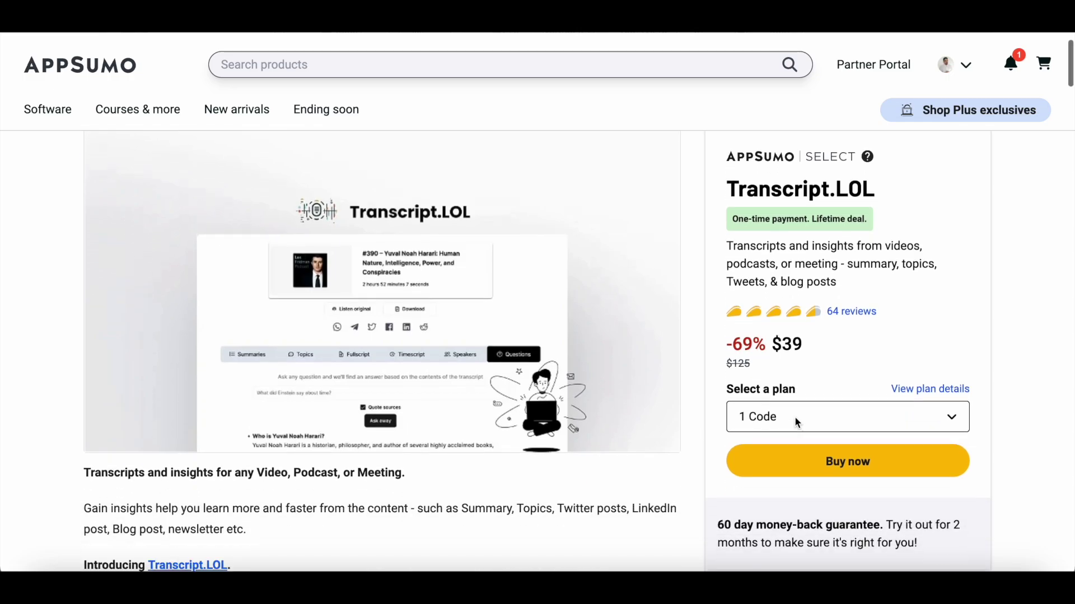
scroll(795, 418, down, 10)
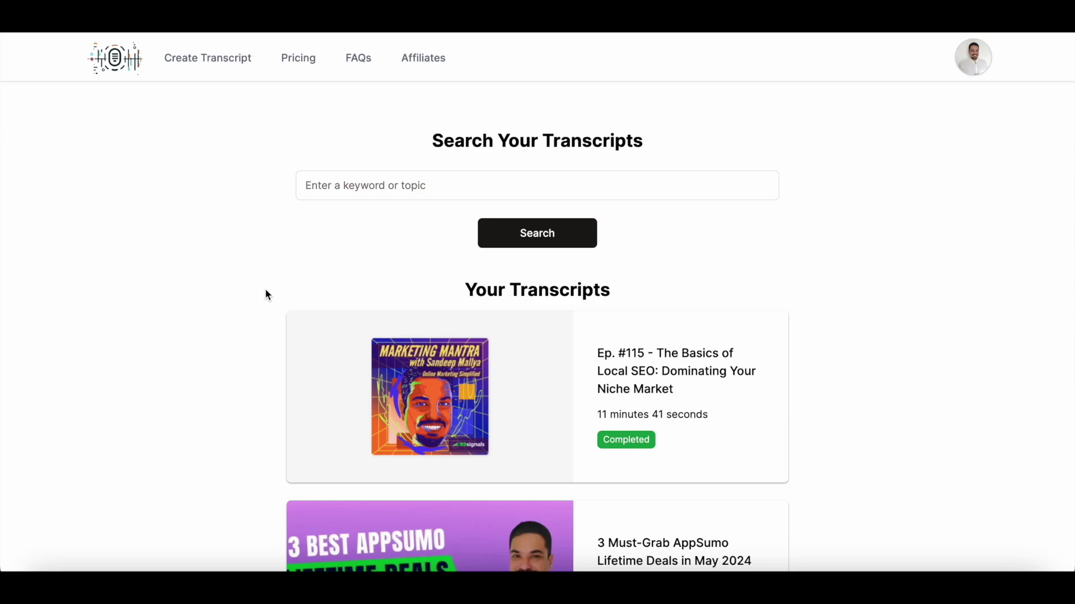
click(212, 72)
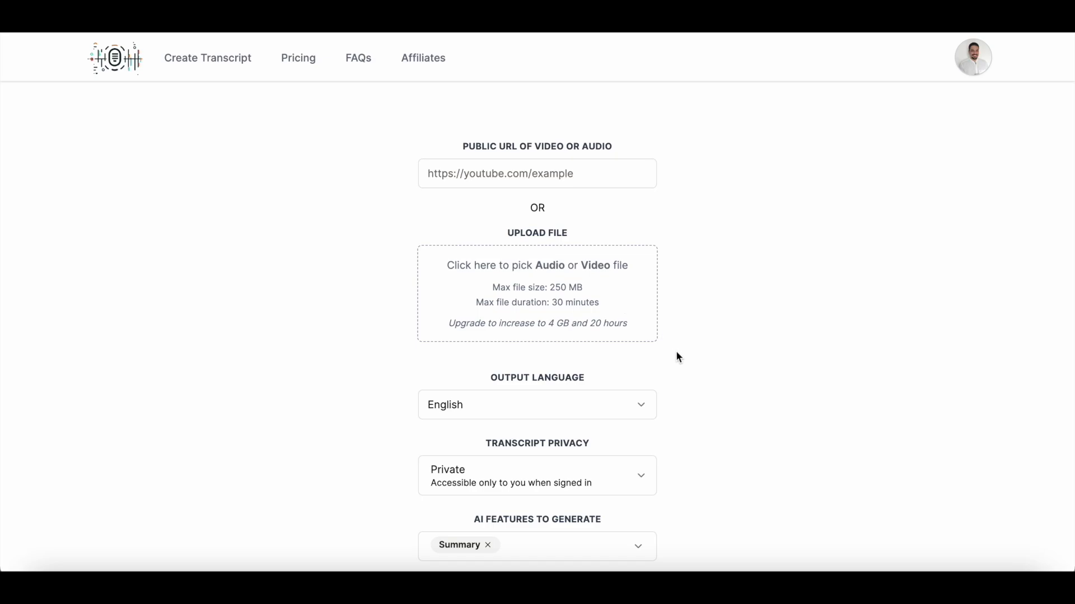
Paste the Apple Podcasts episode link into the public link field
click(597, 180)
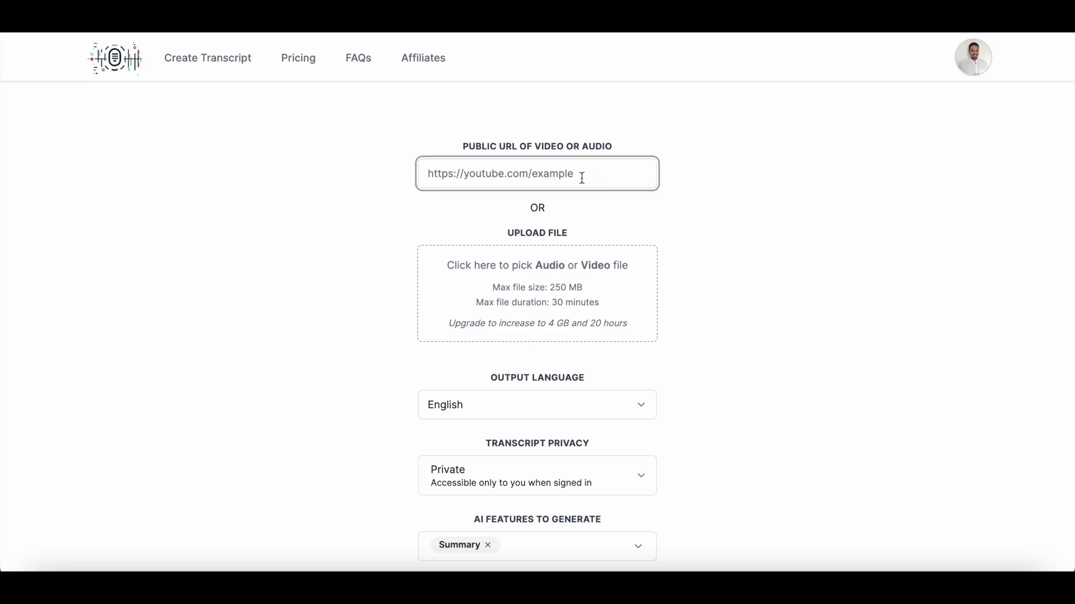
text(https://podcasts.apple.com/us/podcast/ep-1)
scroll(804, 307, down, 2)
scroll(803, 310, down, 1)
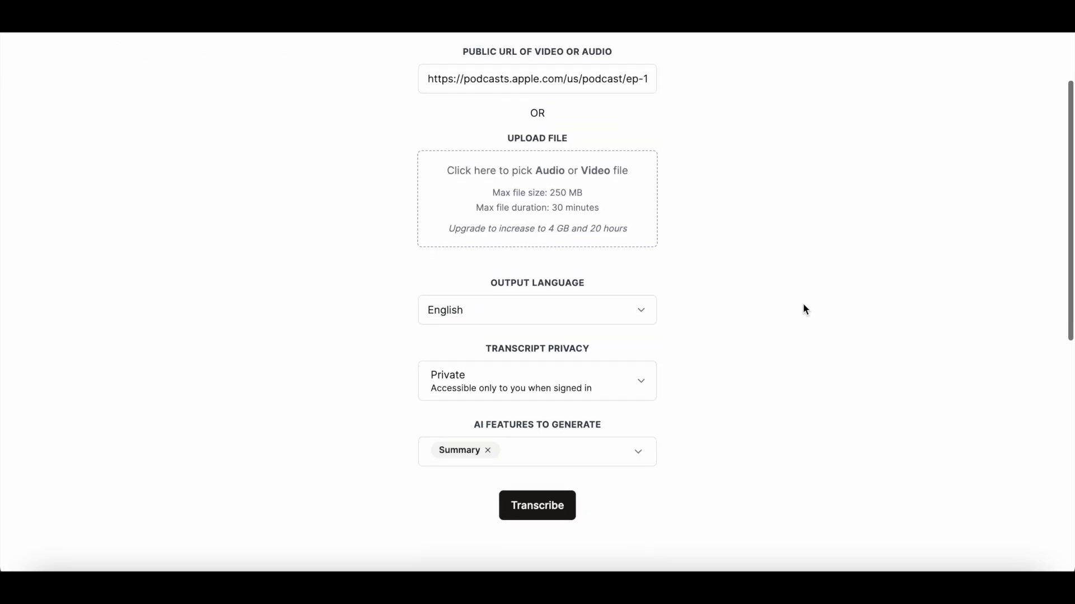
Try adding Blog Post and Chapters, remove them, and transcribe with only Summary
click(632, 456)
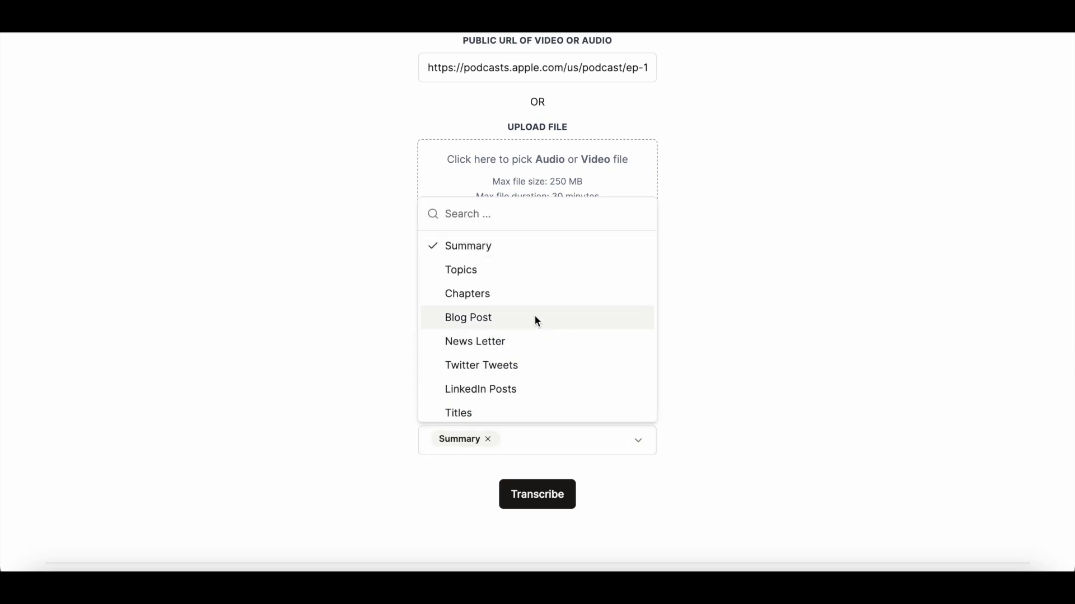
scroll(535, 320, down, 1)
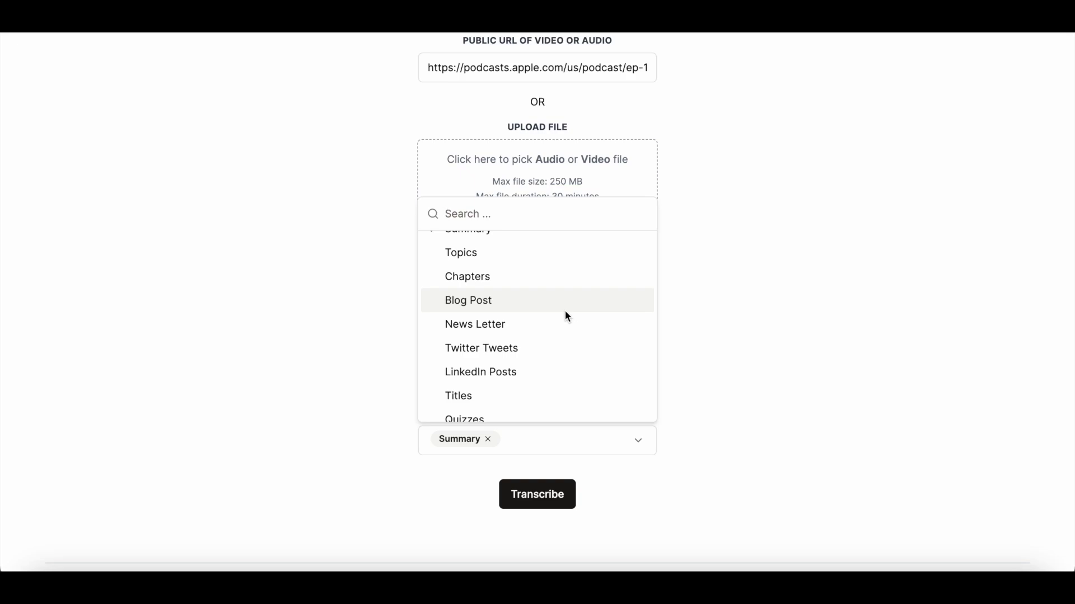
scroll(571, 291, up, 1)
scroll(569, 284, up, 1)
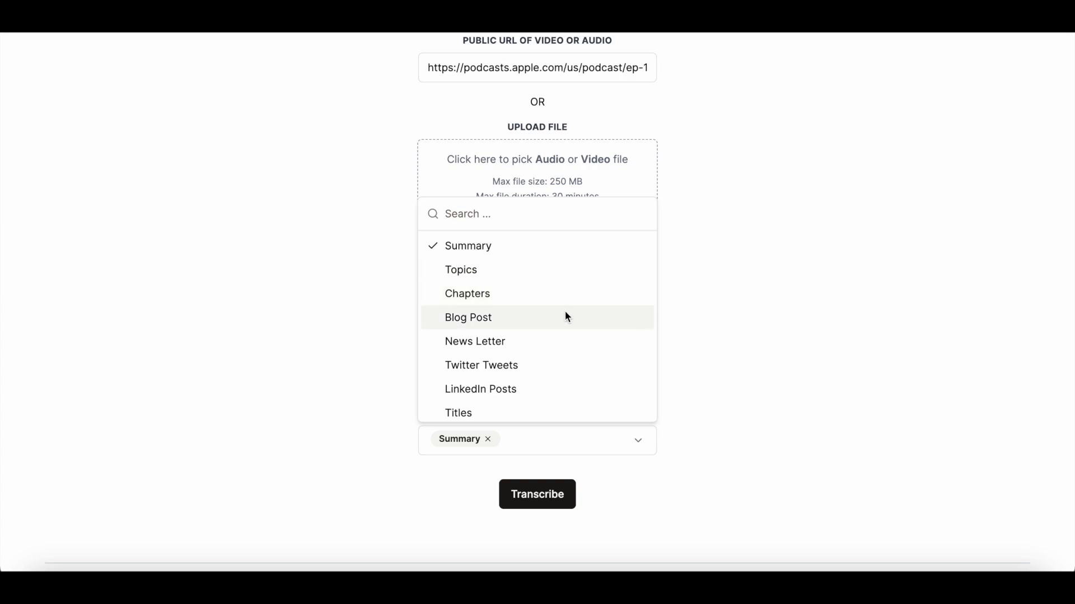
scroll(570, 336, down, 3)
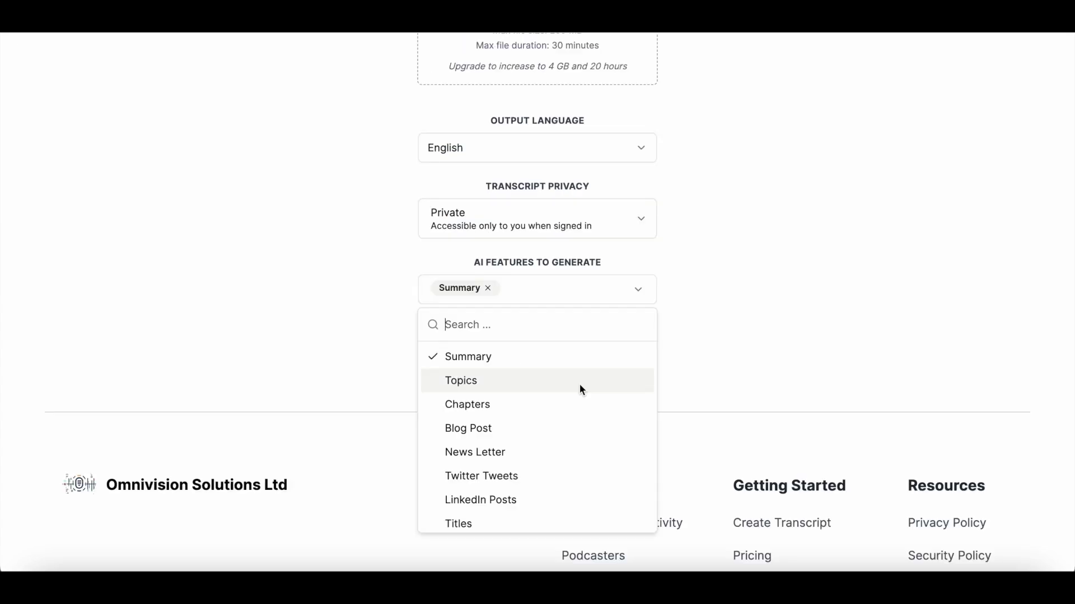
scroll(581, 390, down, 1)
click(576, 391)
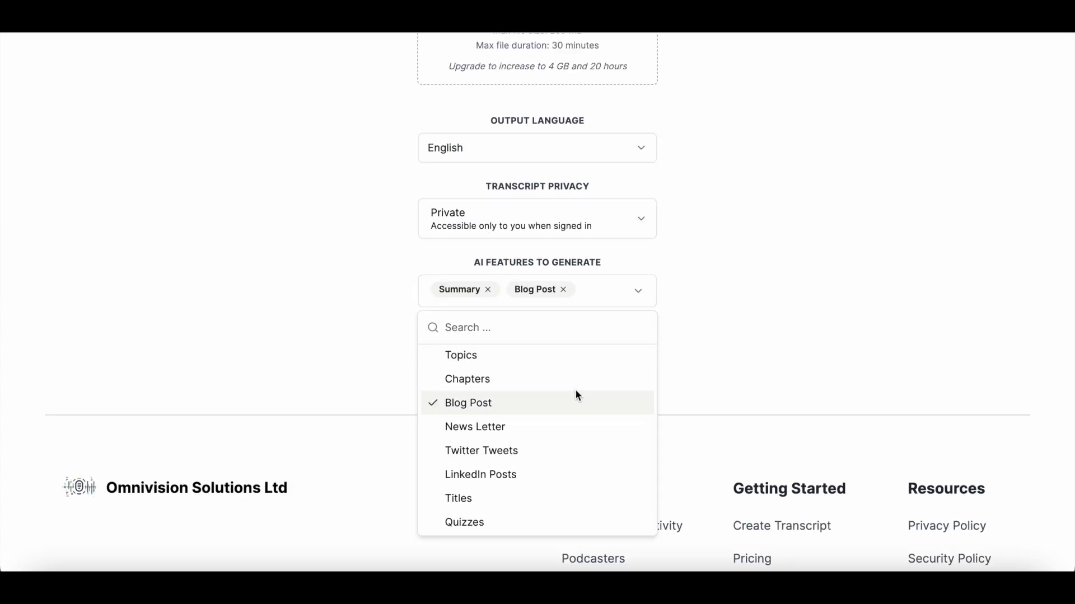
click(559, 379)
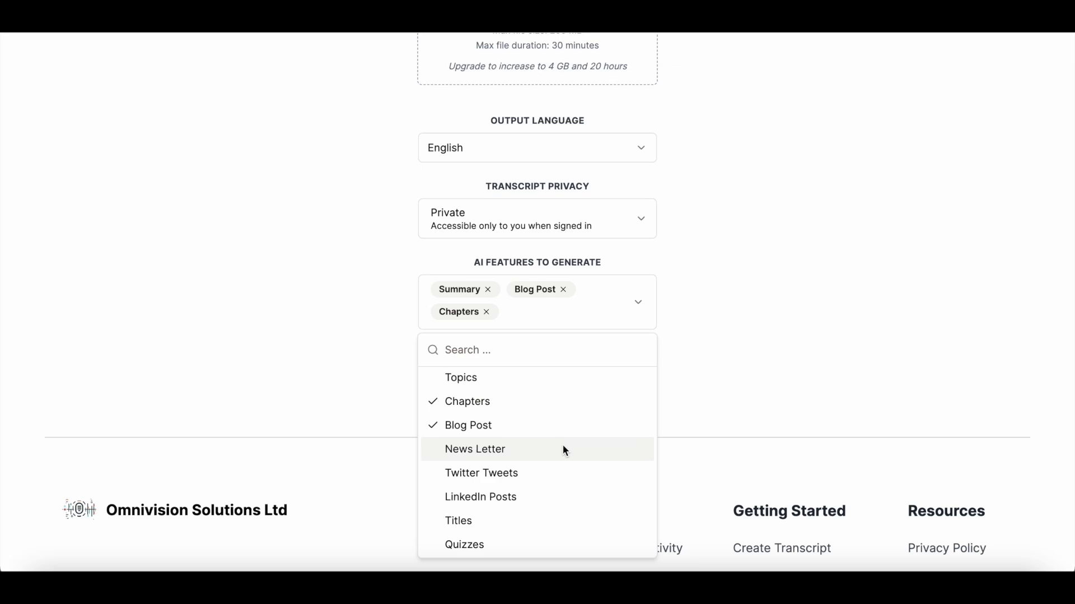
click(485, 312)
click(563, 290)
click(747, 319)
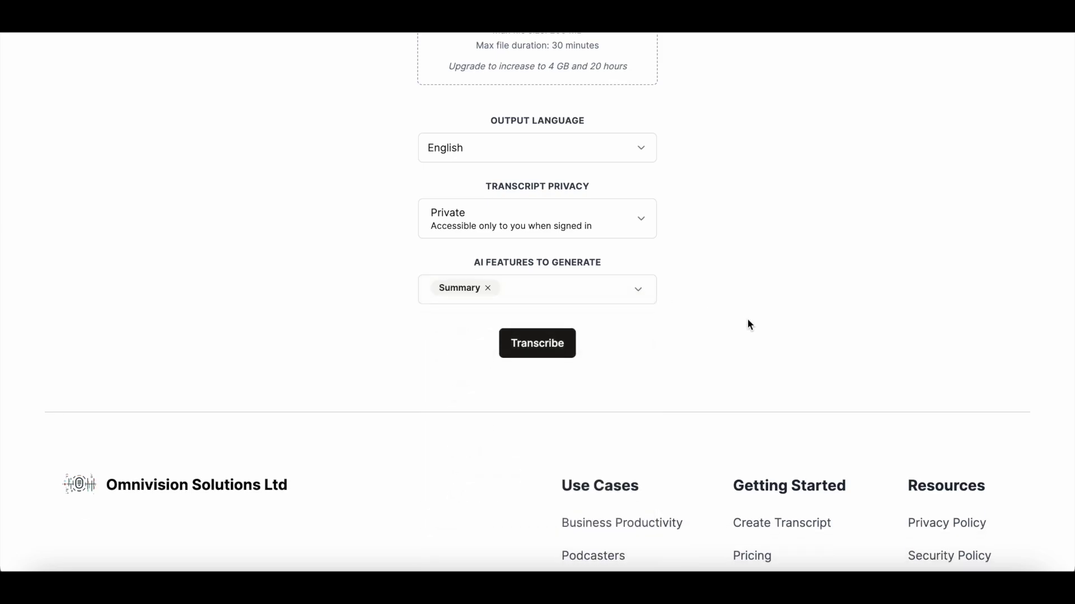
click(546, 347)
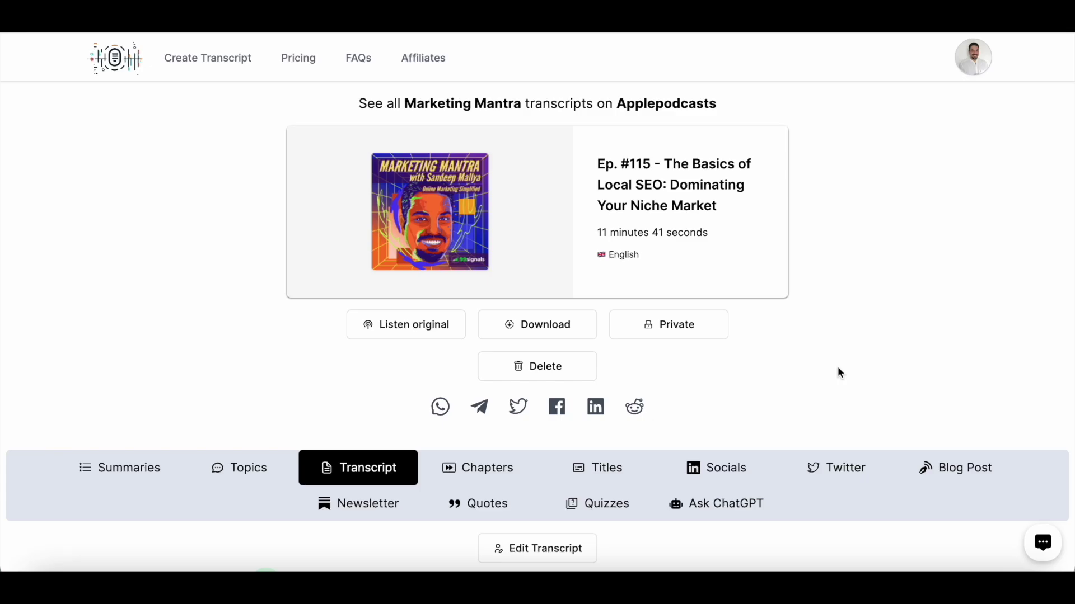
scroll(837, 368, down, 2)
scroll(397, 378, down, 4)
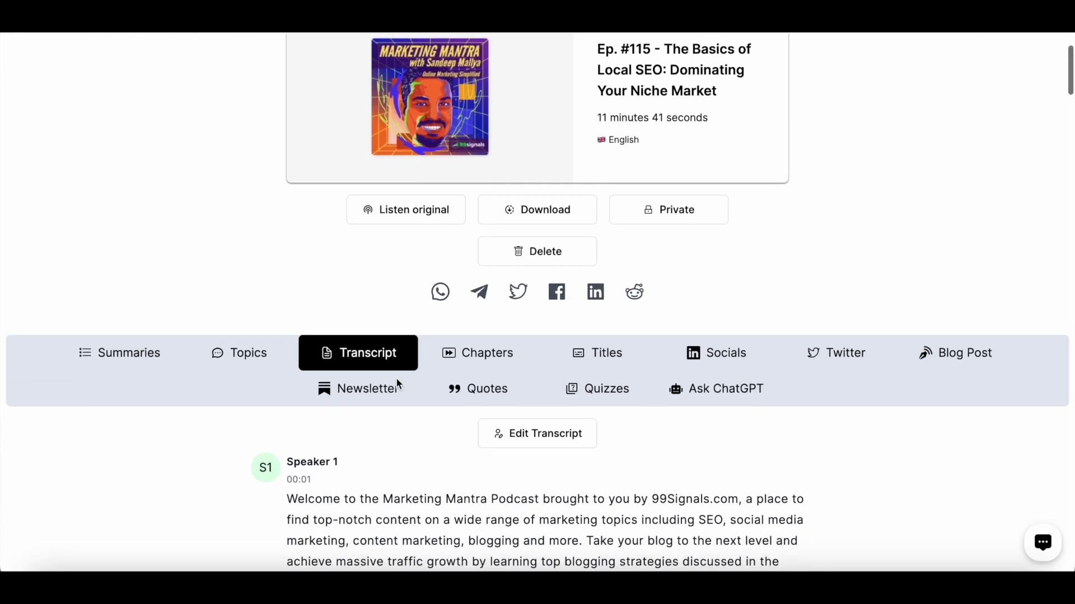
scroll(398, 384, down, 2)
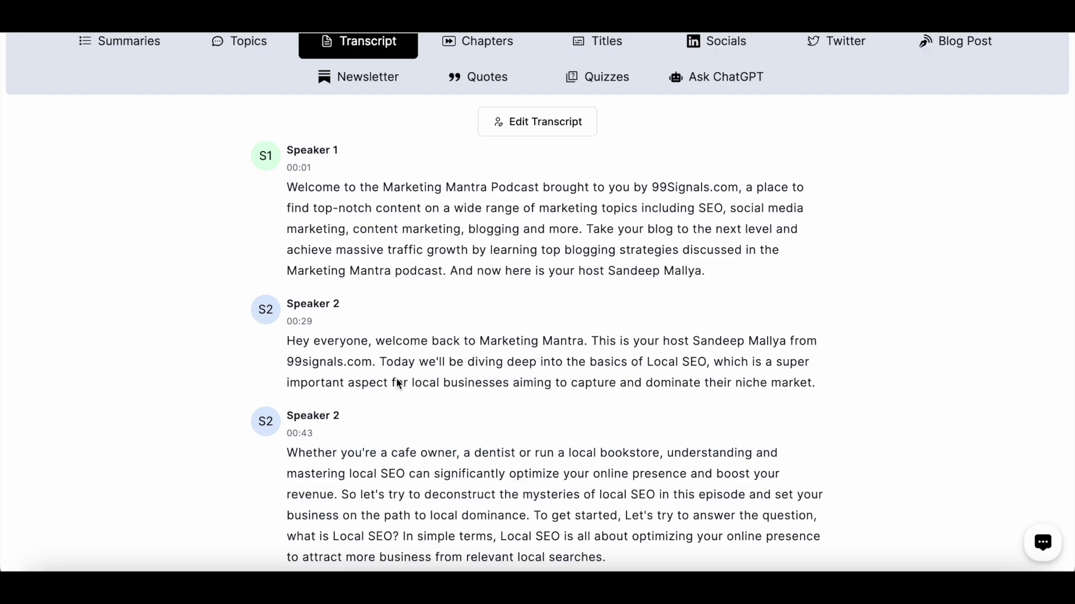
scroll(397, 382, down, 1)
scroll(398, 383, down, 2)
scroll(397, 383, down, 1)
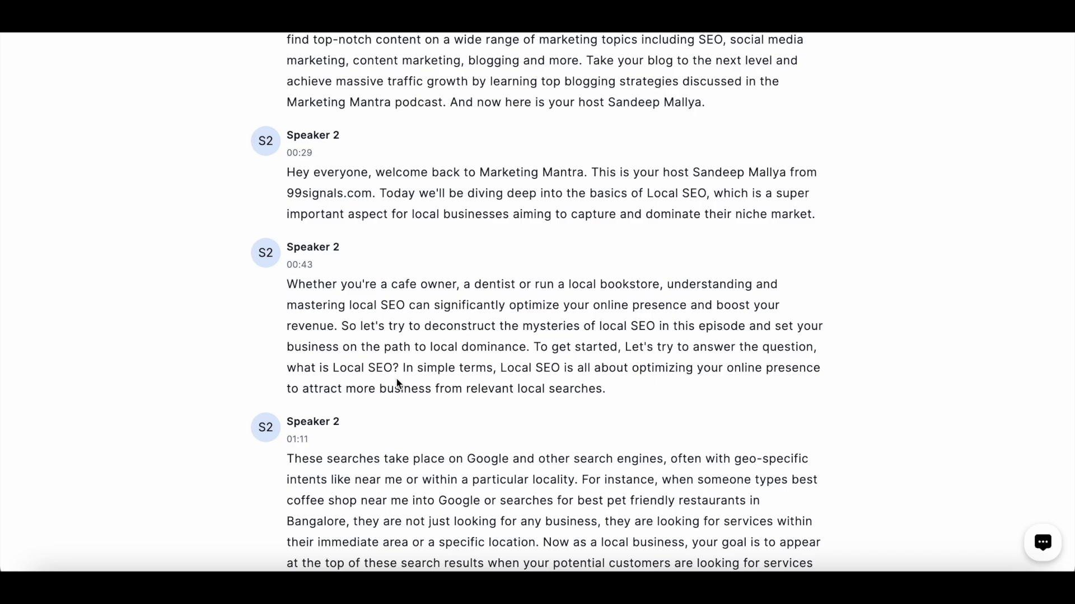
scroll(398, 383, down, 1)
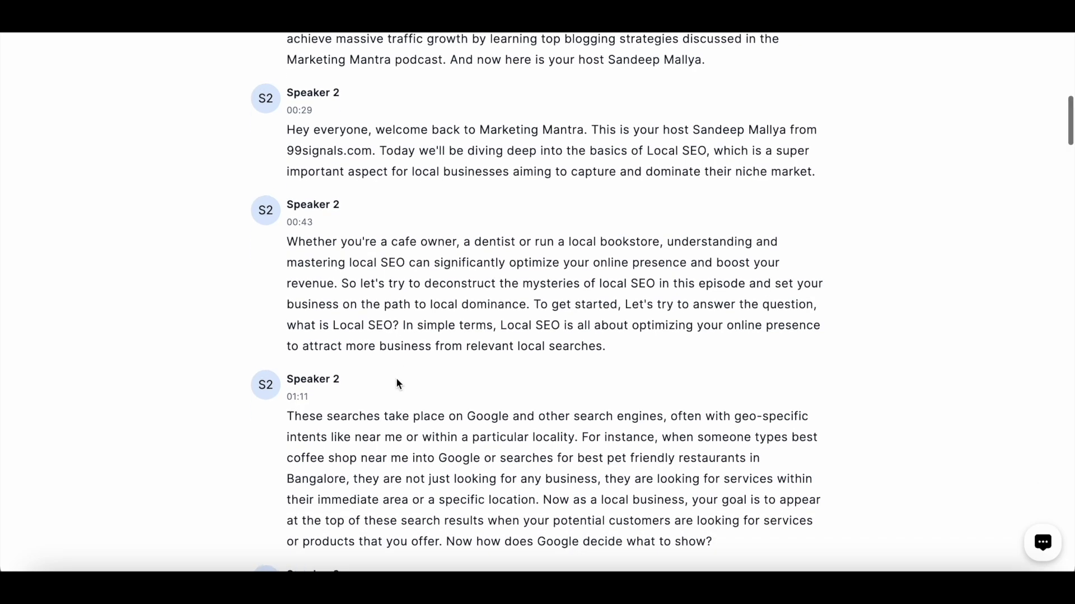
scroll(398, 383, down, 1)
scroll(729, 279, up, 9)
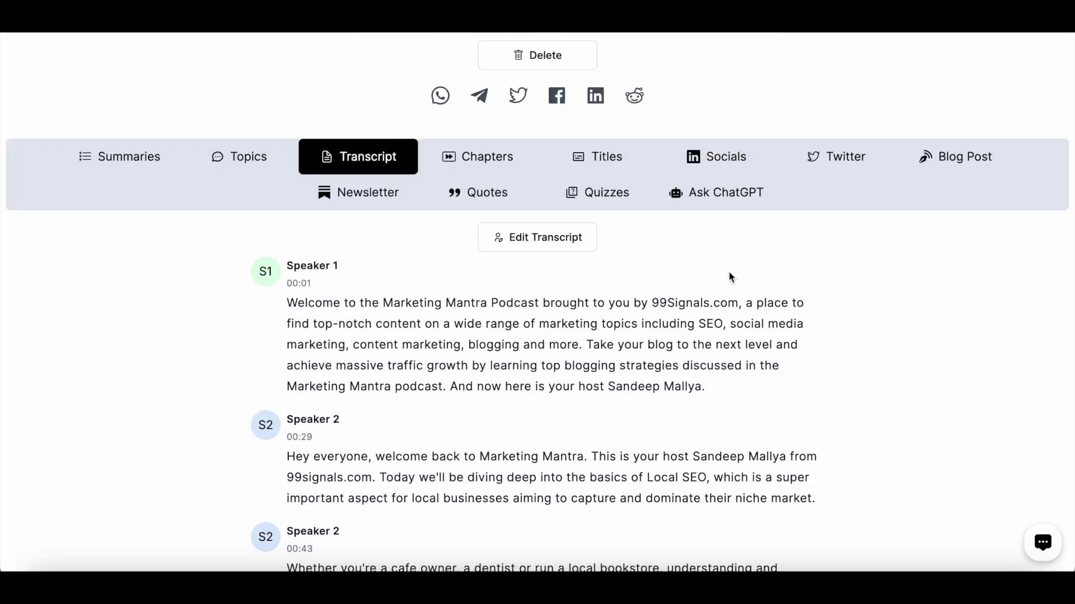
scroll(729, 278, down, 2)
scroll(731, 277, down, 1)
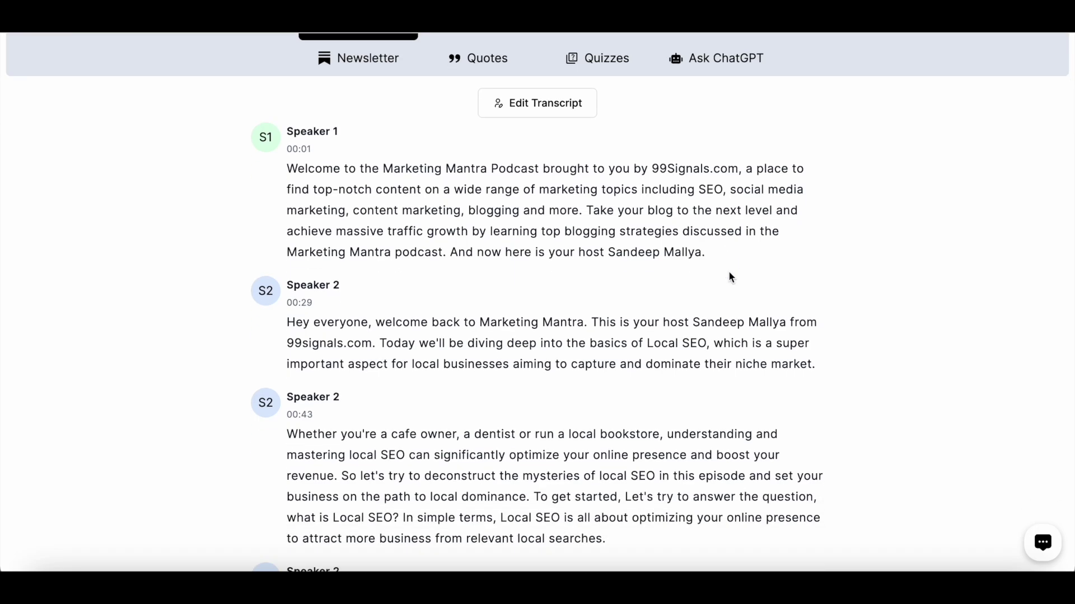
scroll(731, 277, down, 8)
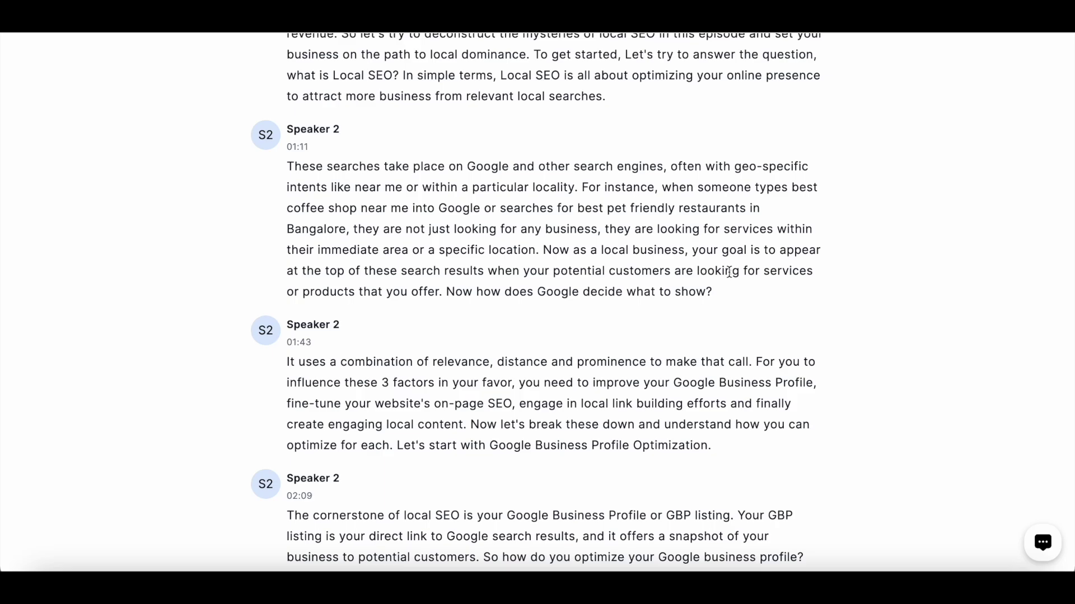
scroll(728, 272, up, 9)
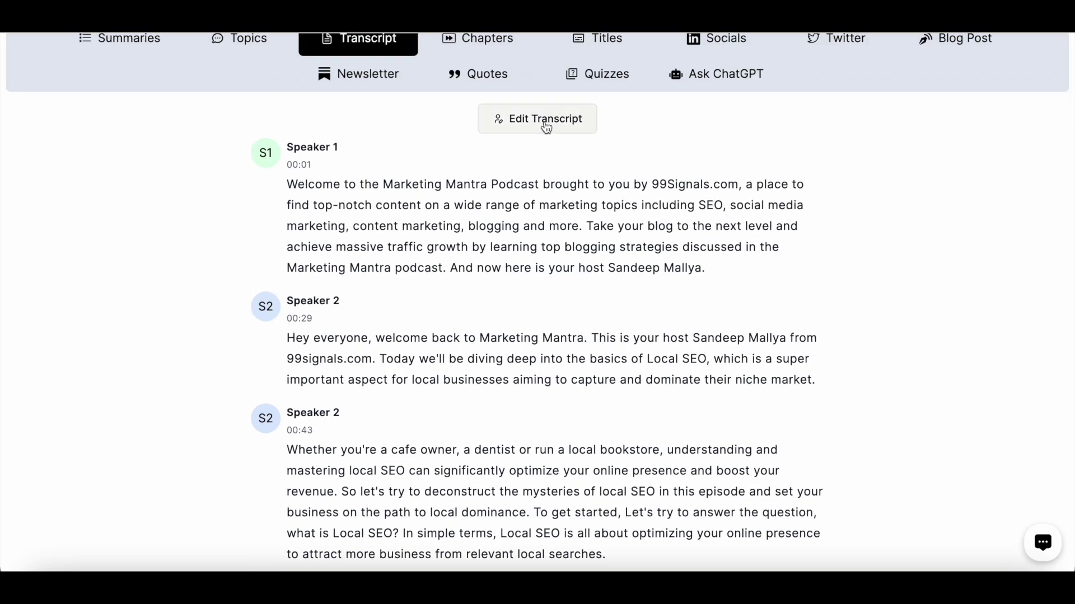
Correct '99Signals.com' to '99signals.com' in the transcript, then bring up the download options
click(546, 120)
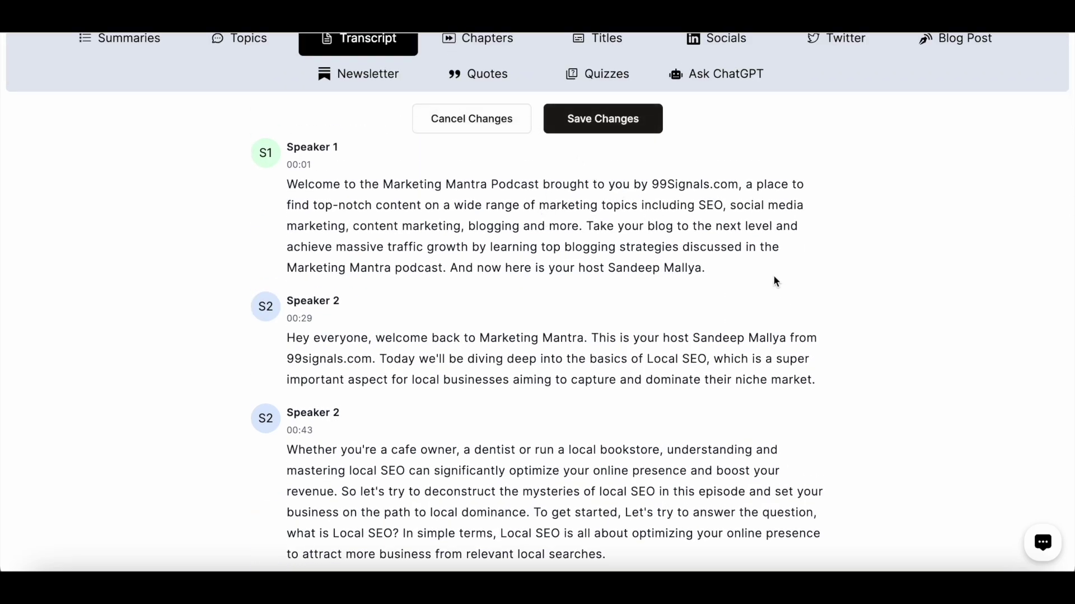
click(673, 185)
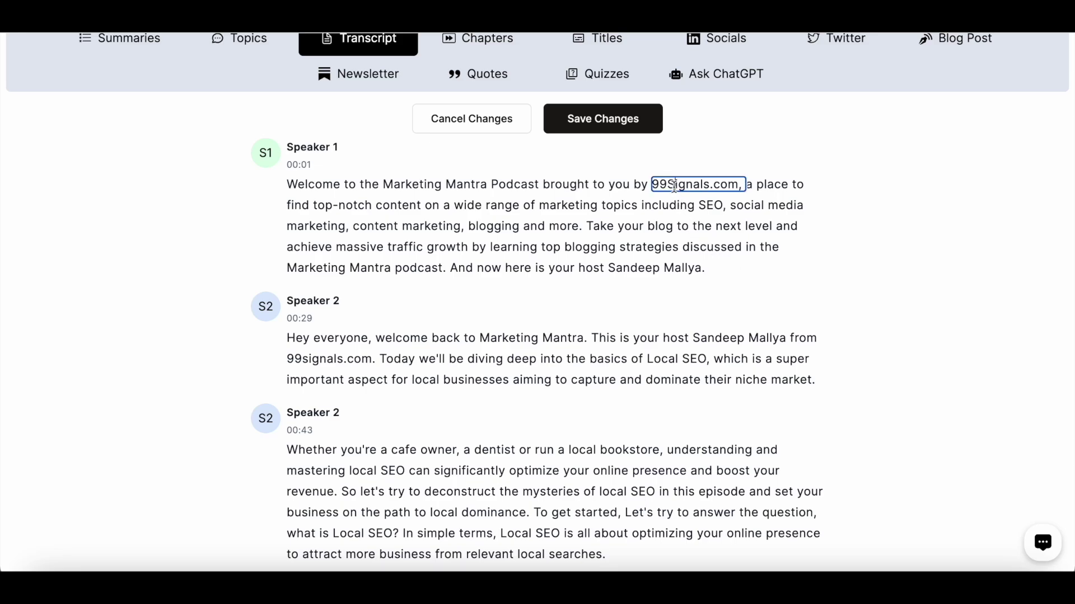
key(BackSpace)
text(s)
key(Return)
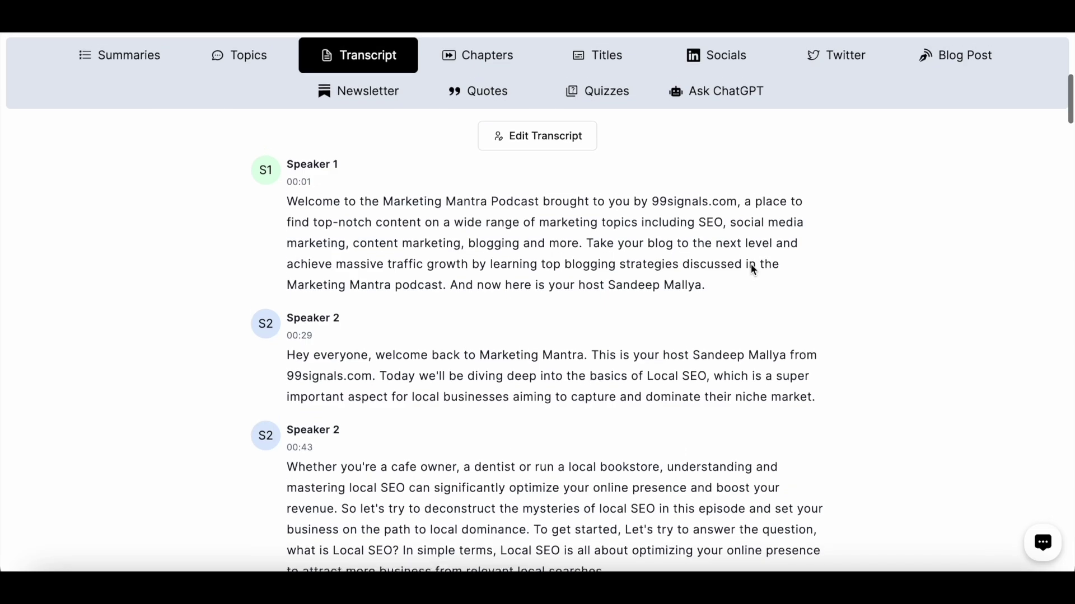
scroll(751, 271, up, 6)
click(553, 256)
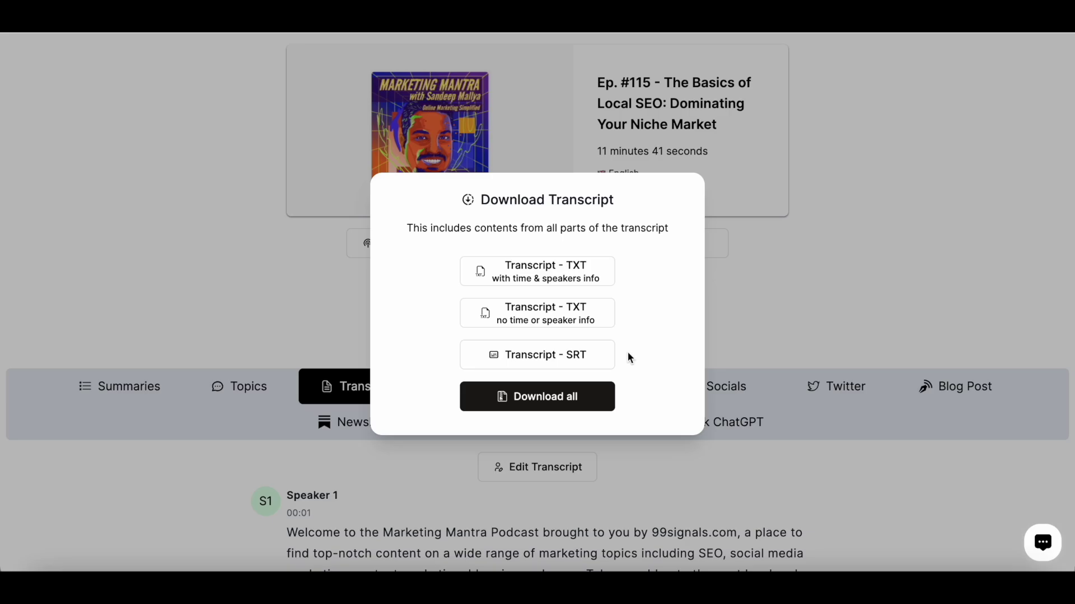
Close the Download Transcript dialog without downloading any format
click(291, 456)
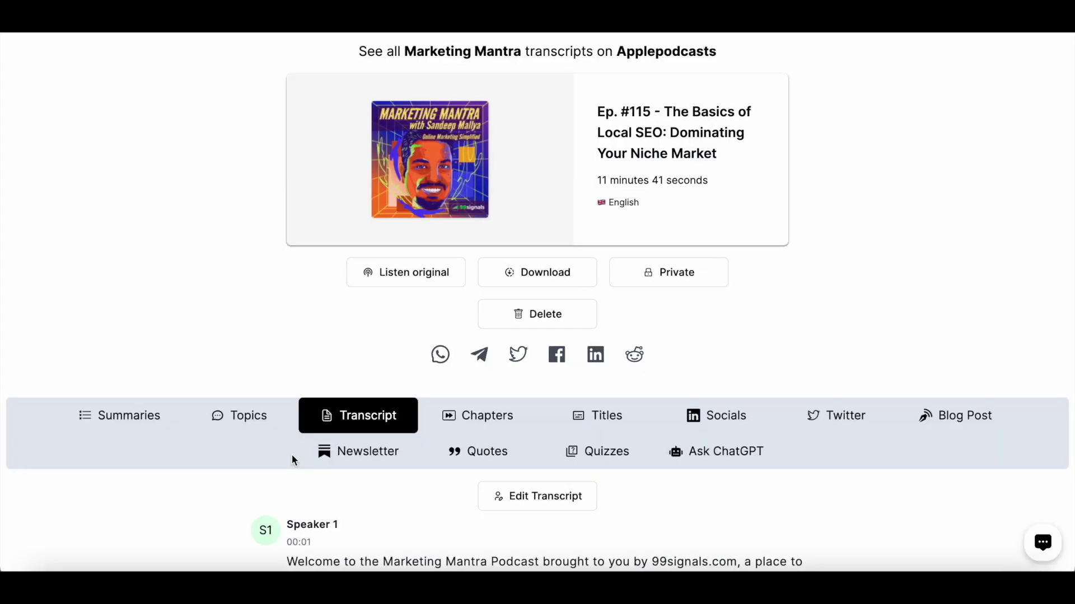
Read through the episode summary, then view the topics discussed
click(150, 425)
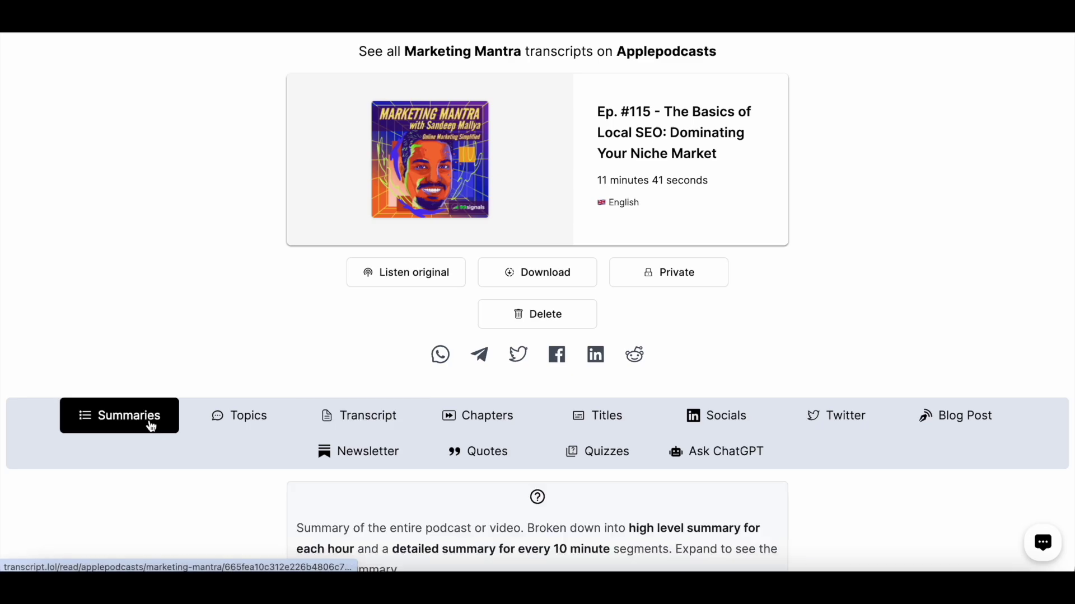
scroll(267, 444, down, 5)
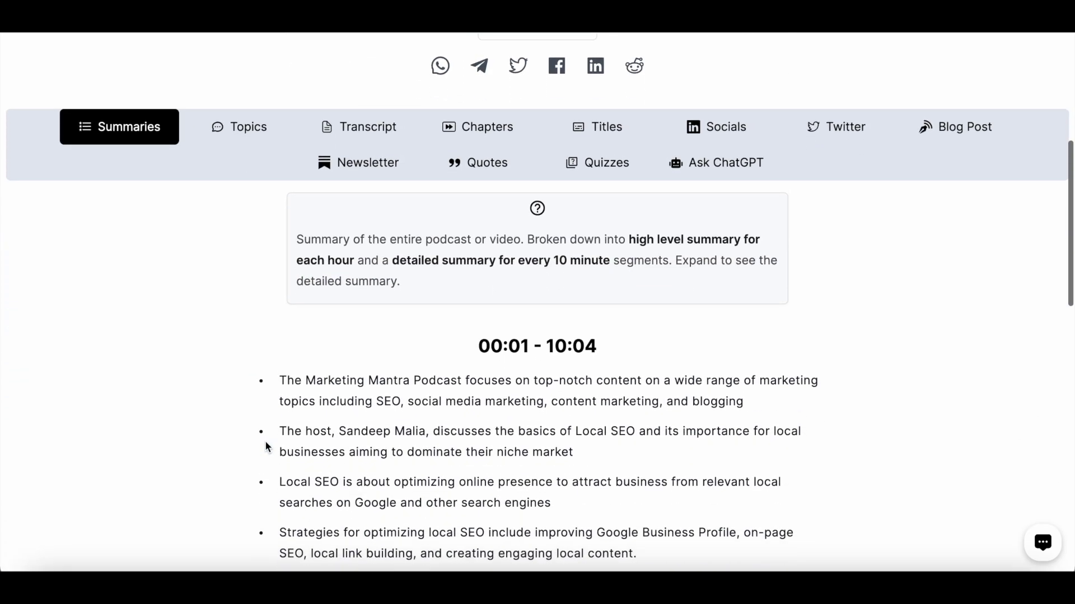
scroll(266, 446, up, 2)
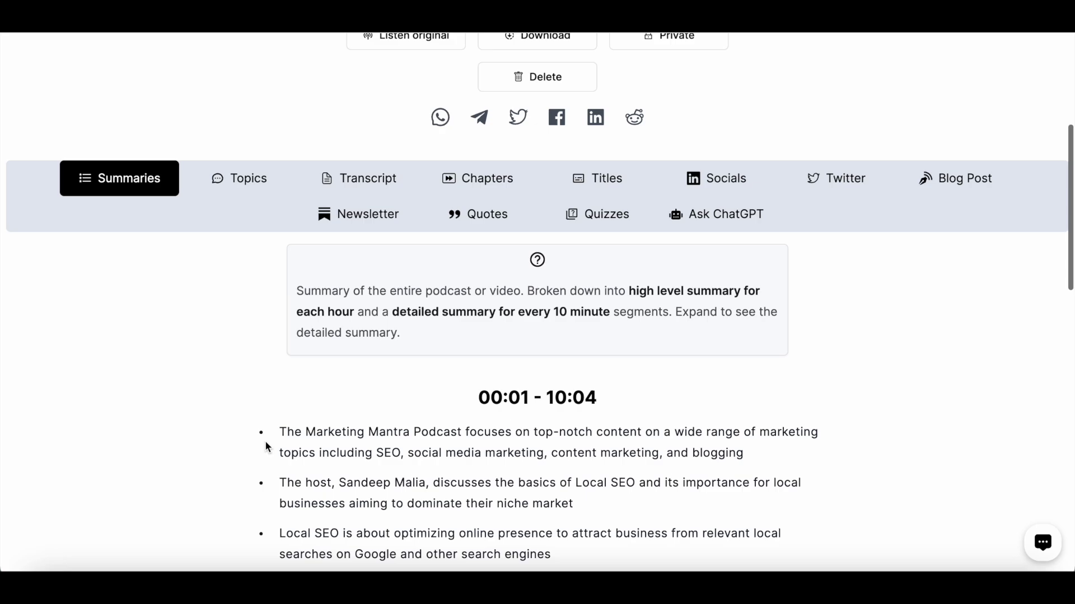
scroll(267, 446, up, 1)
click(257, 229)
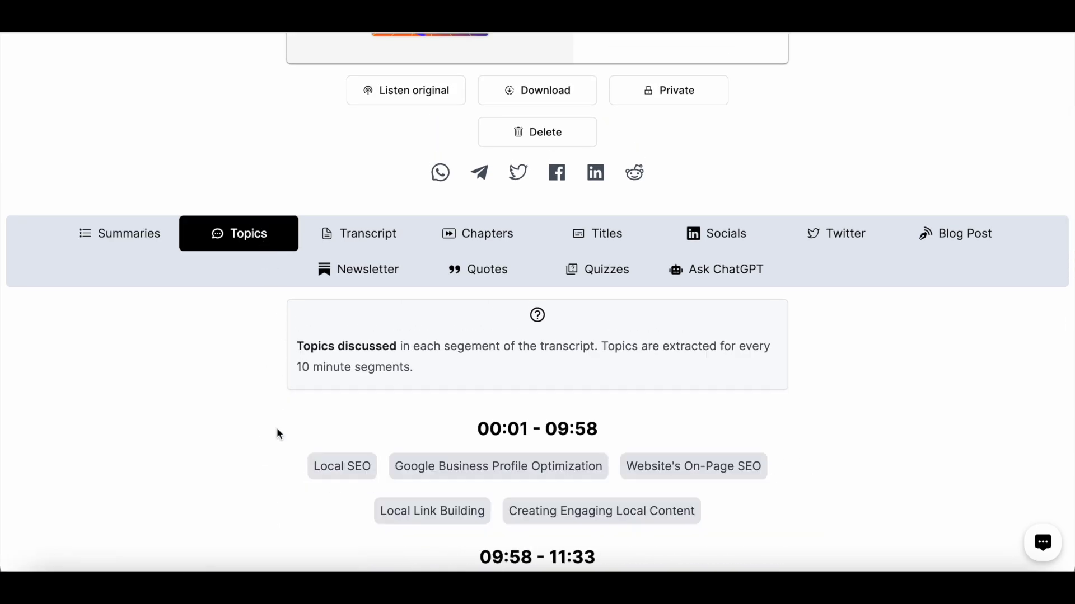
Scroll through the chapter list, then show the five suggested episode titles
click(489, 234)
scroll(560, 424, down, 2)
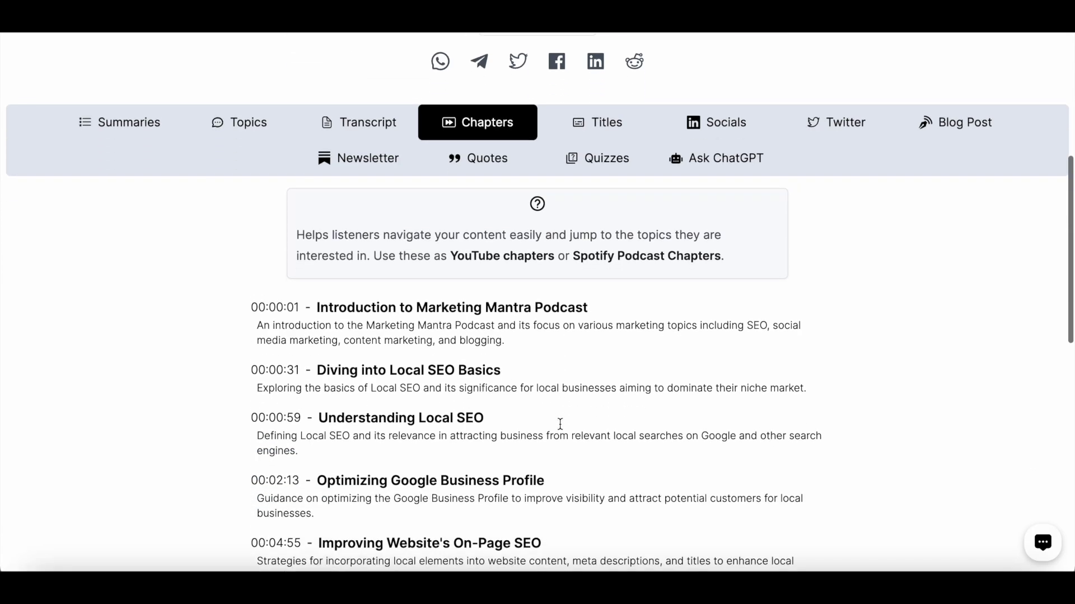
scroll(560, 424, down, 2)
scroll(560, 424, up, 2)
scroll(577, 347, up, 1)
scroll(587, 252, down, 1)
click(581, 169)
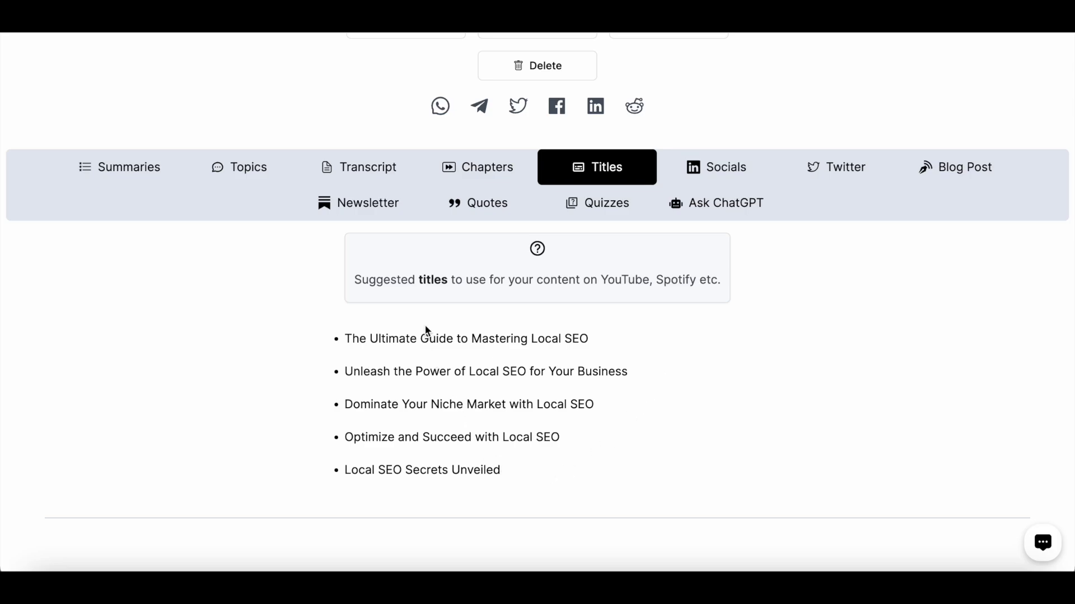
Scroll through the suggested LinkedIn posts and tweets for the episode
click(718, 171)
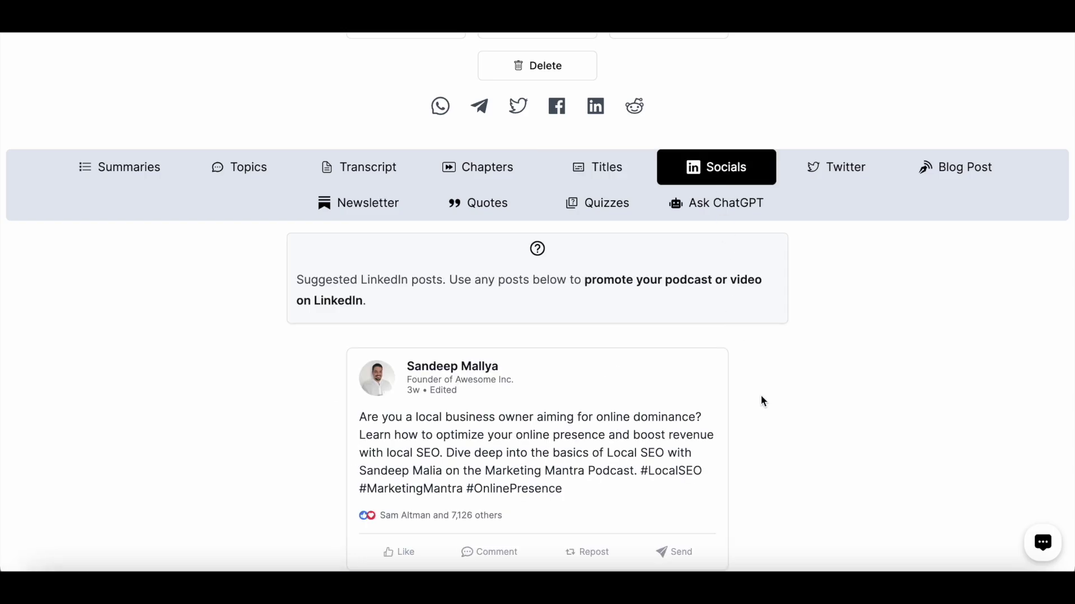
scroll(766, 402, down, 3)
scroll(765, 402, up, 4)
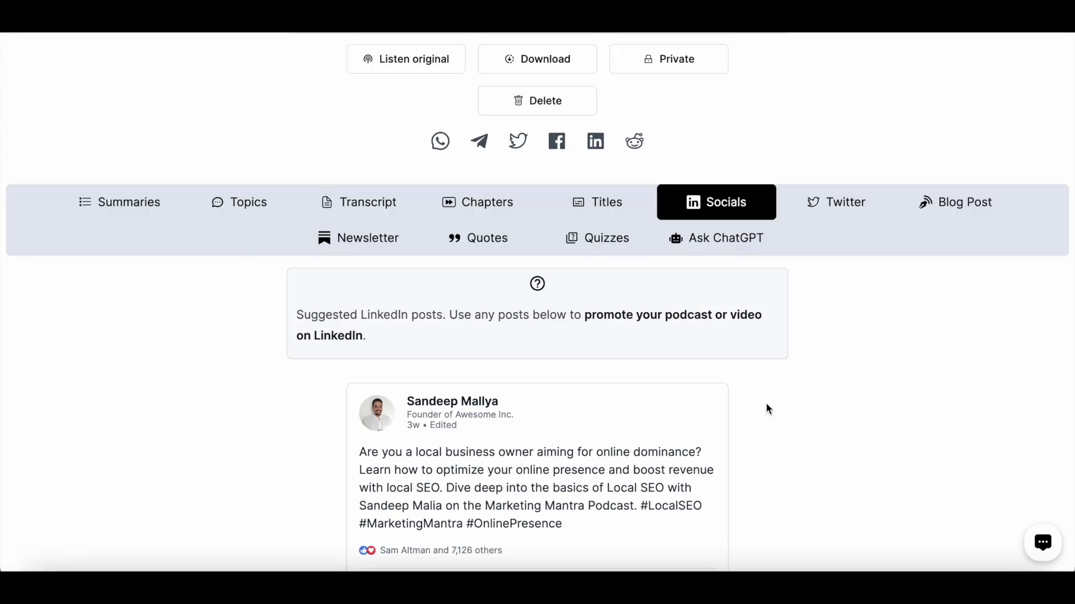
scroll(766, 402, down, 4)
scroll(767, 405, down, 2)
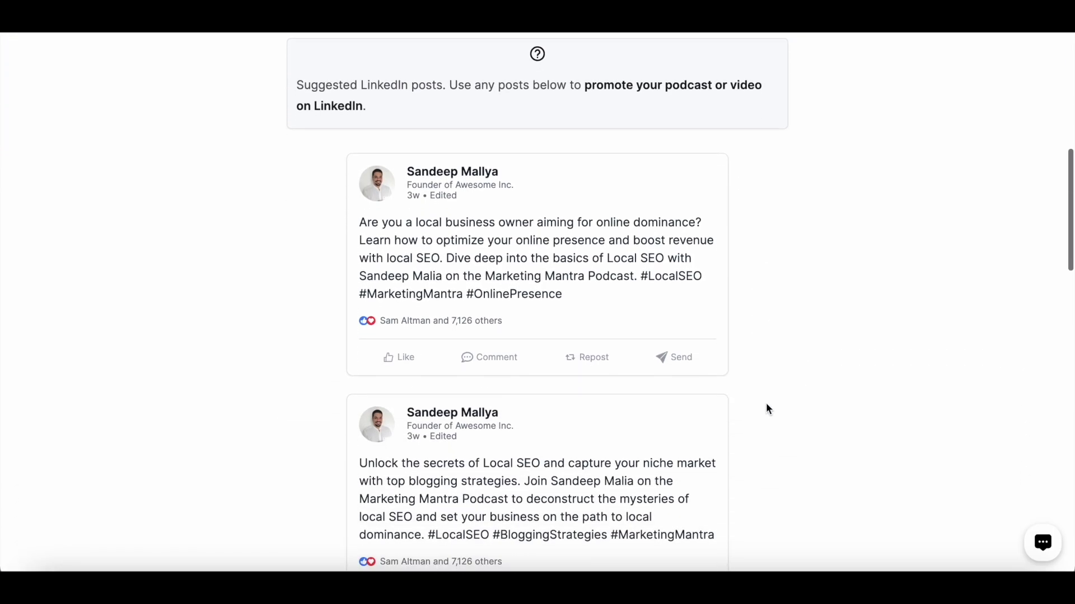
scroll(766, 408, down, 1)
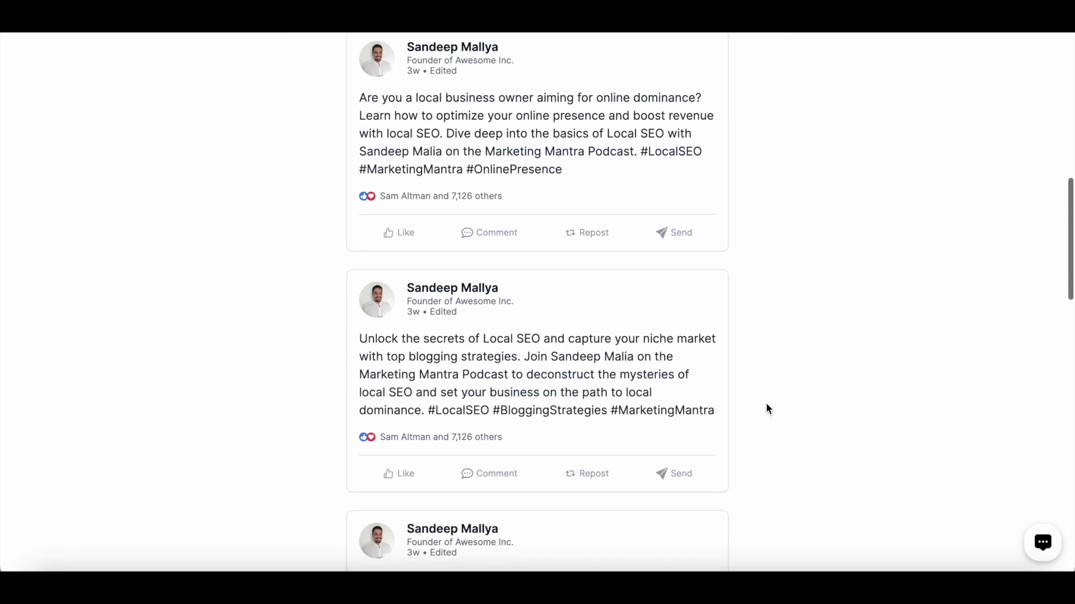
scroll(765, 408, up, 1)
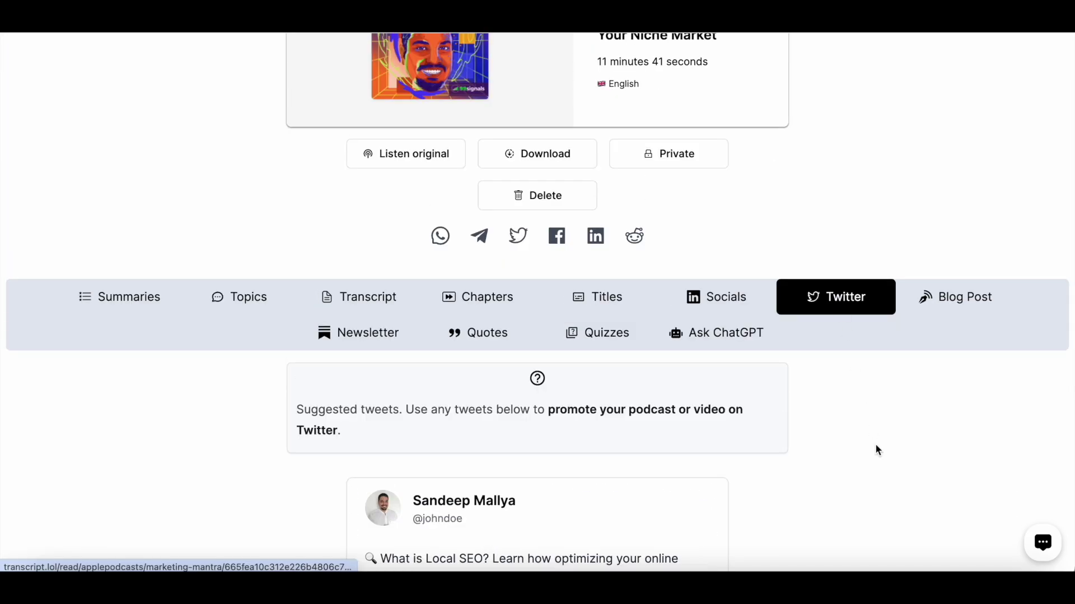
scroll(876, 450, down, 6)
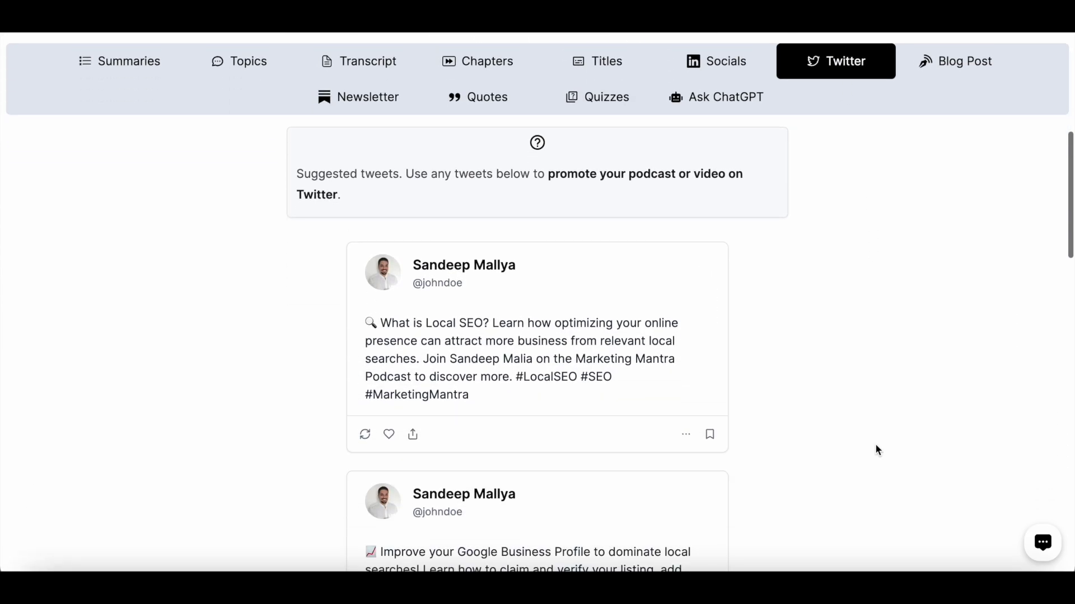
scroll(876, 450, up, 4)
scroll(877, 449, up, 1)
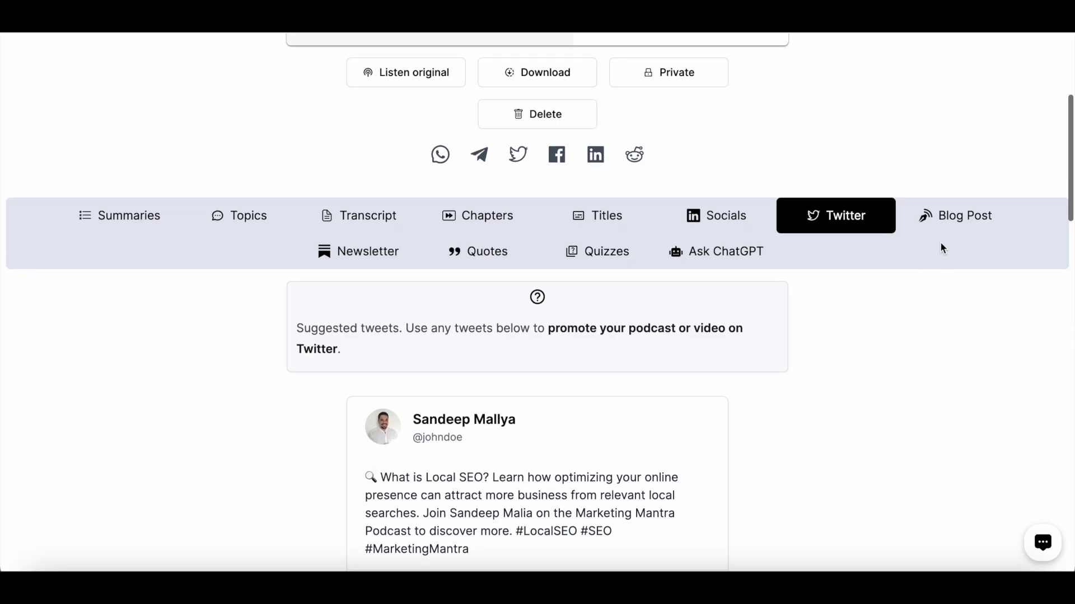
Show and skim the SEO blog post 'Unveiling the Secrets of Local SEO'
click(942, 227)
scroll(907, 371, down, 2)
scroll(905, 369, down, 7)
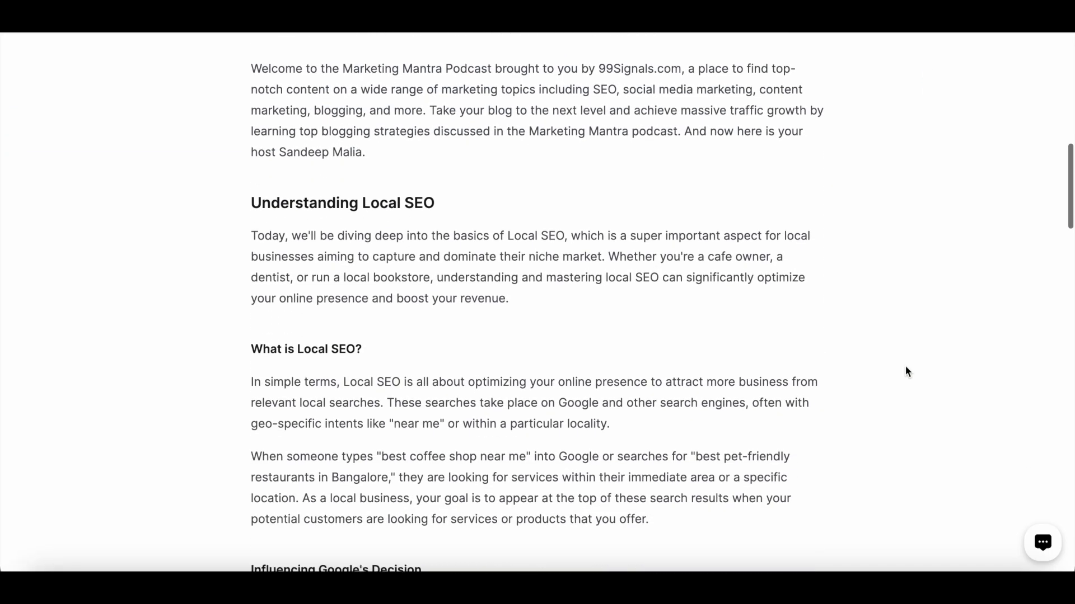
scroll(906, 369, up, 5)
Read through the November 12, 2023 newsletter 'Master Local SEO and Boost Your Business'
scroll(905, 371, up, 4)
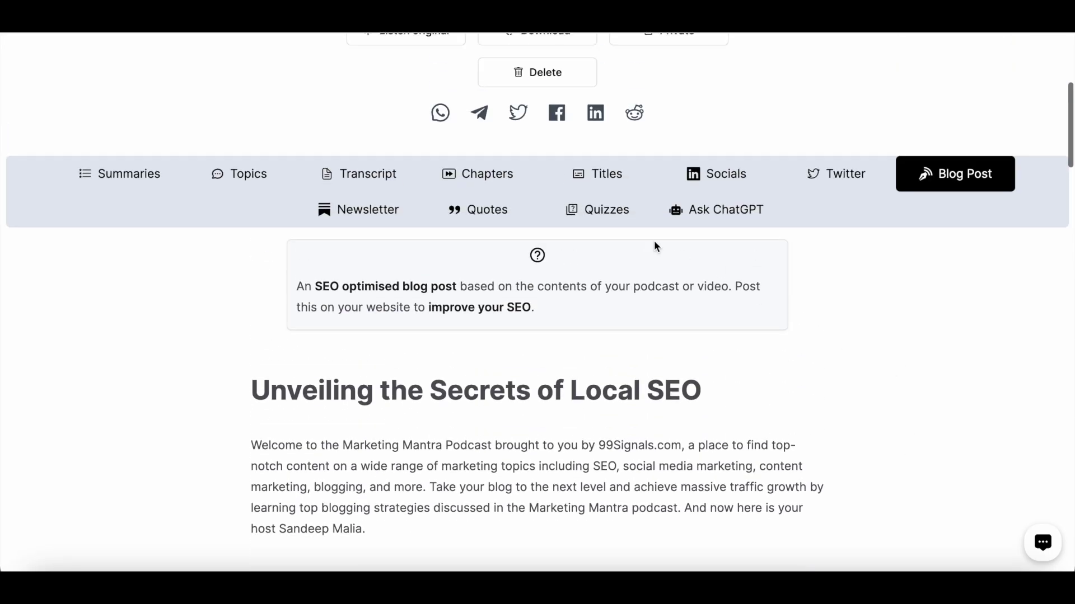
click(377, 216)
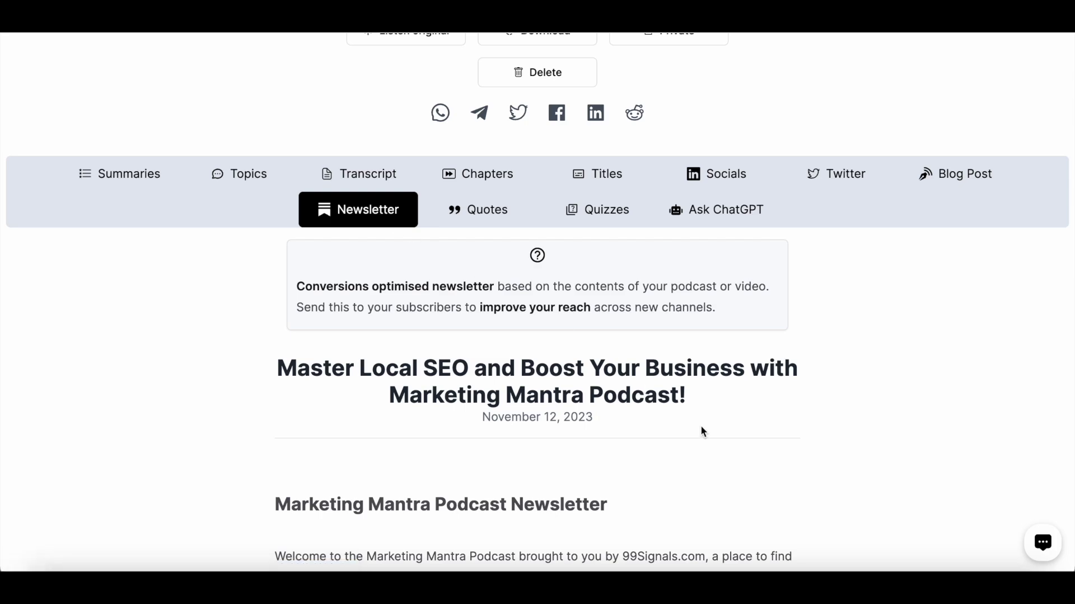
scroll(703, 432, down, 5)
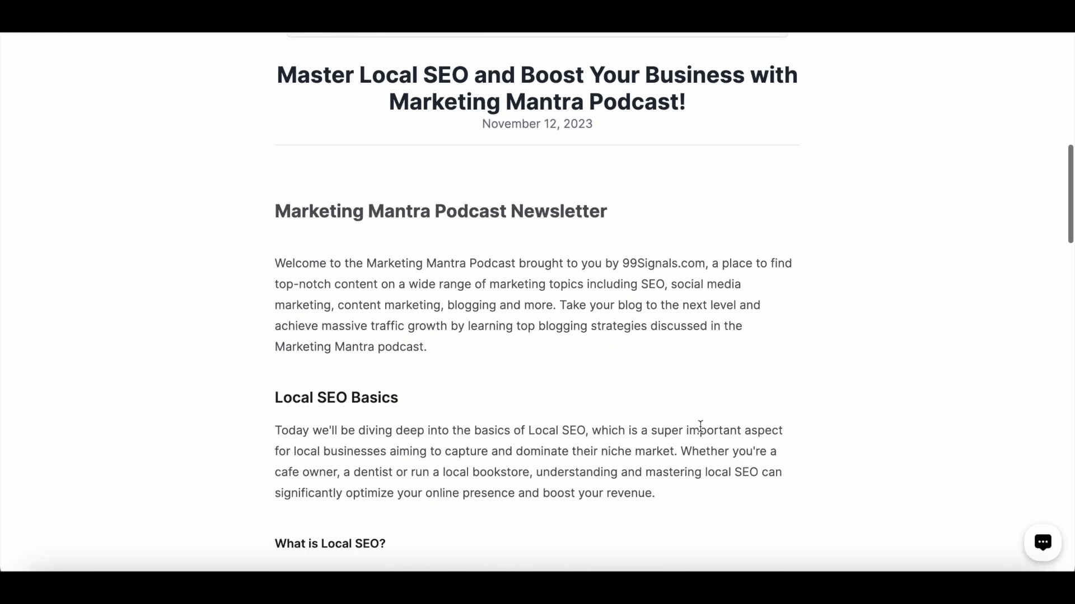
scroll(700, 427, up, 4)
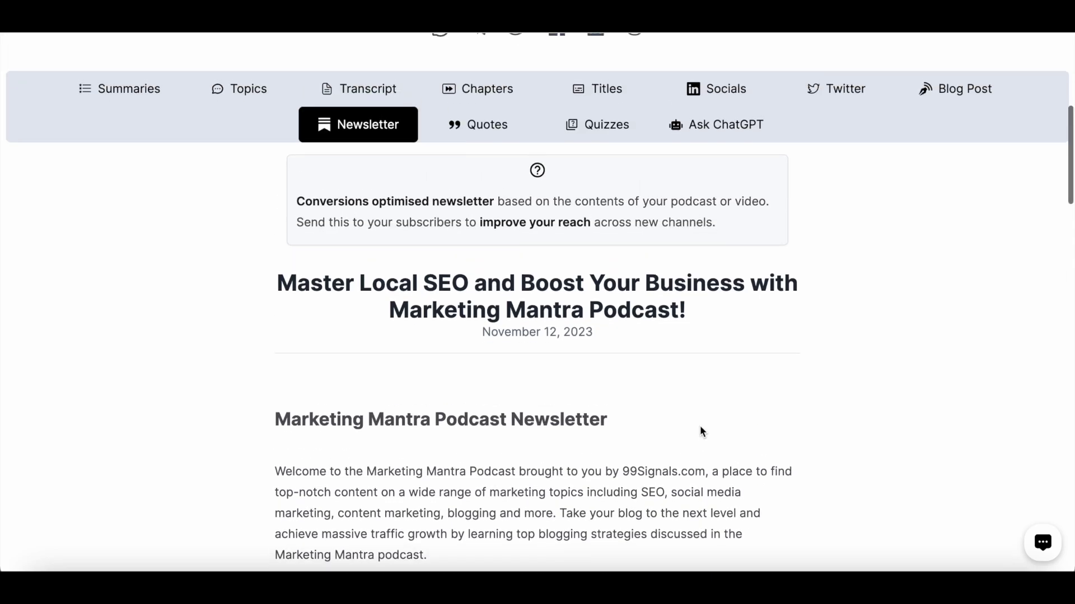
scroll(700, 427, down, 1)
scroll(700, 427, down, 1)
scroll(701, 427, down, 1)
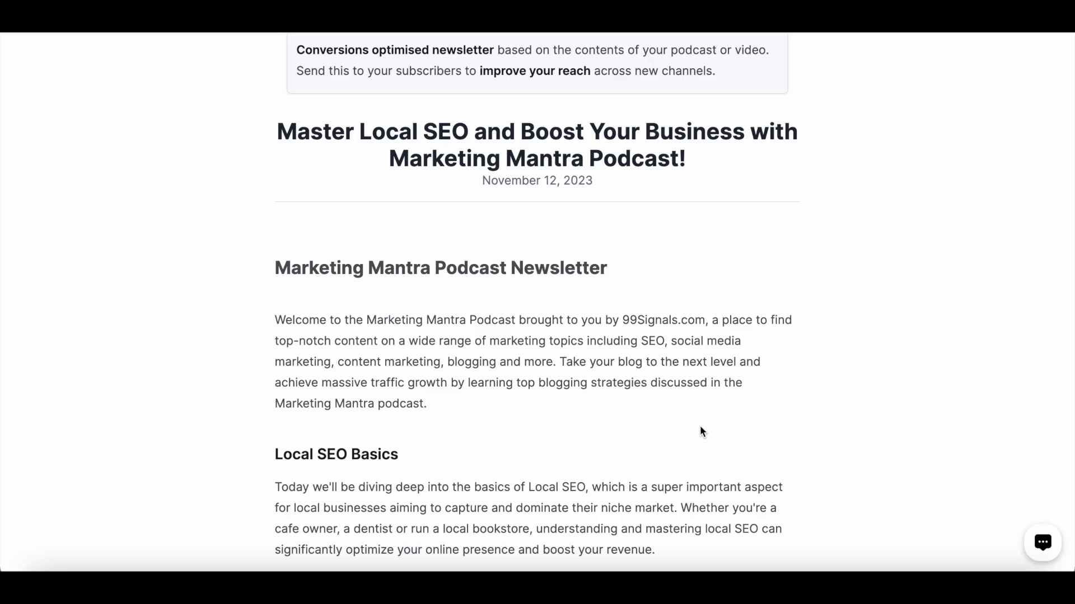
scroll(700, 428, up, 5)
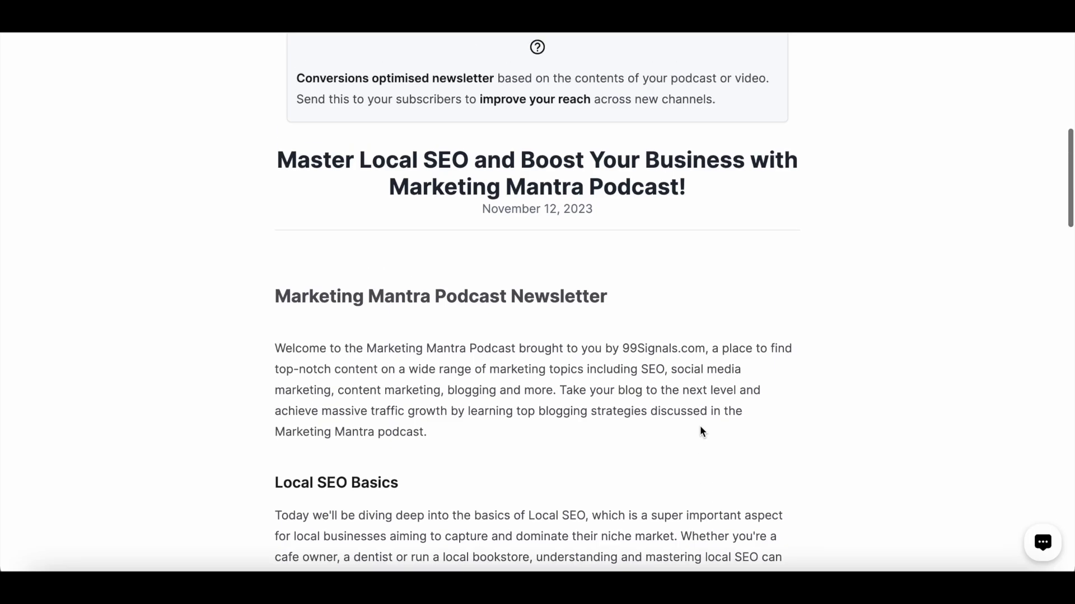
Read through the episode's suggested quotes, then switch to its generated Quizzes
click(484, 264)
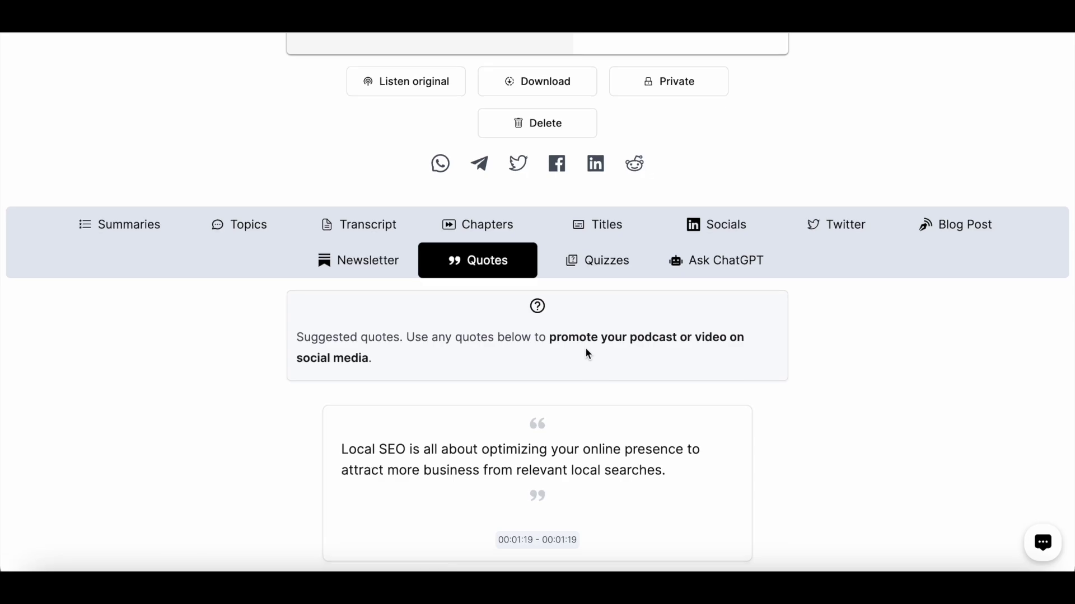
scroll(586, 352, down, 2)
scroll(585, 348, down, 1)
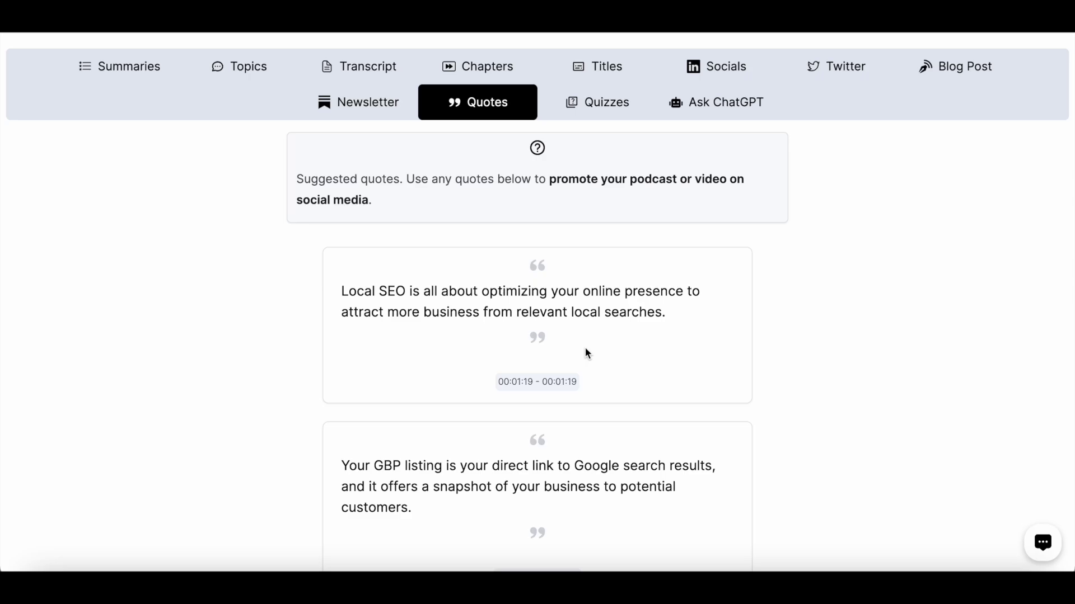
scroll(604, 379, down, 8)
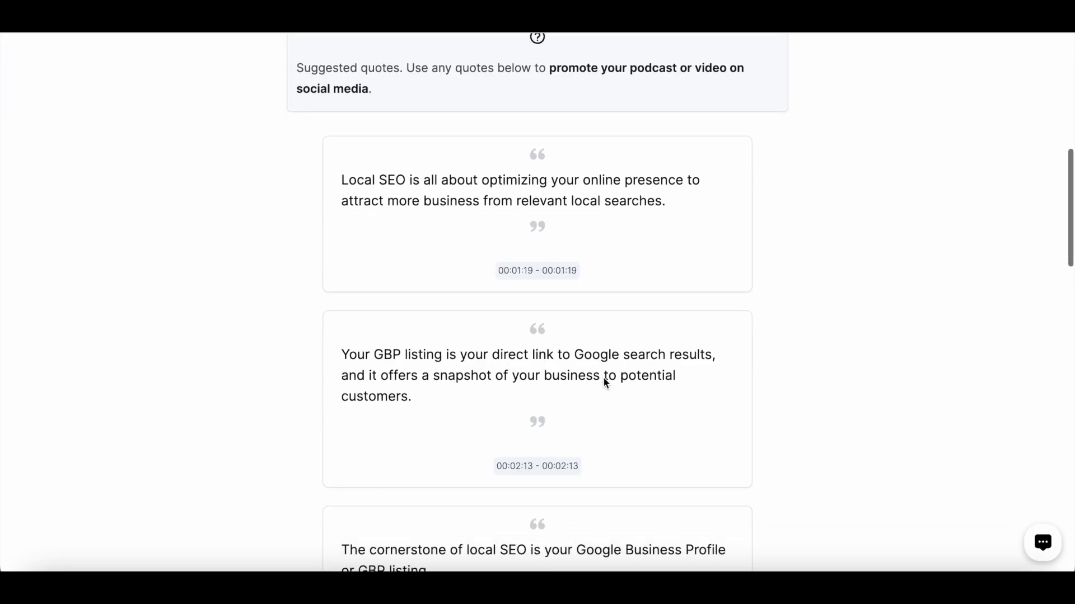
scroll(604, 378, down, 4)
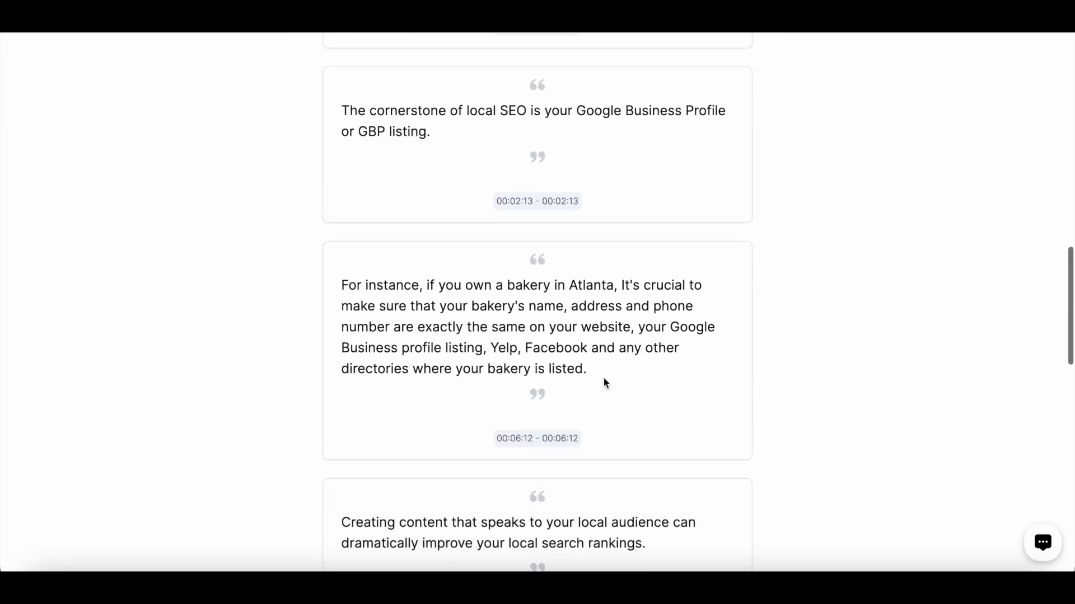
scroll(604, 378, up, 12)
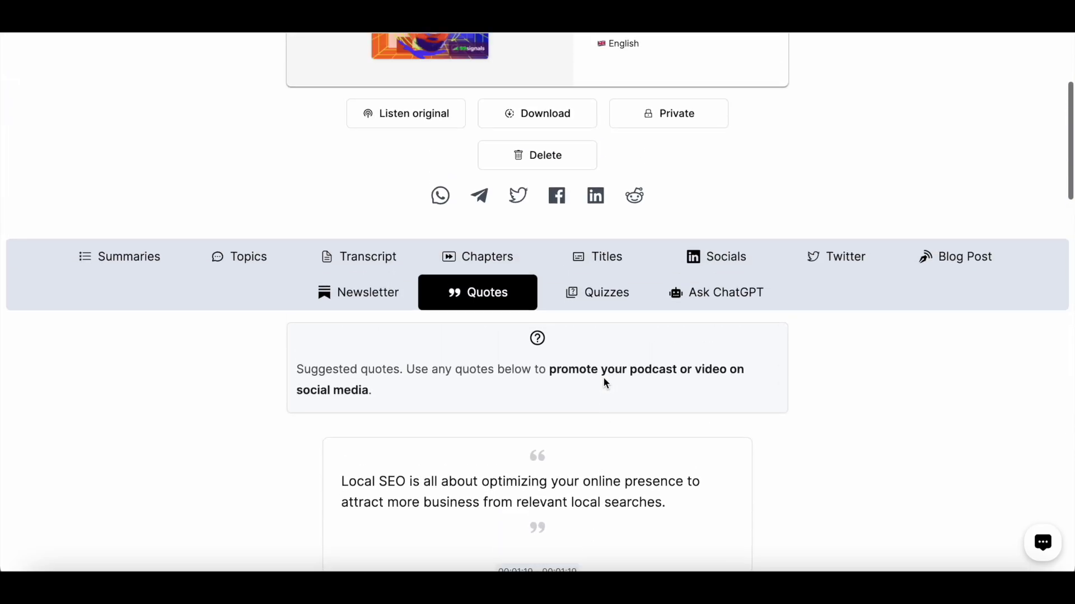
click(604, 314)
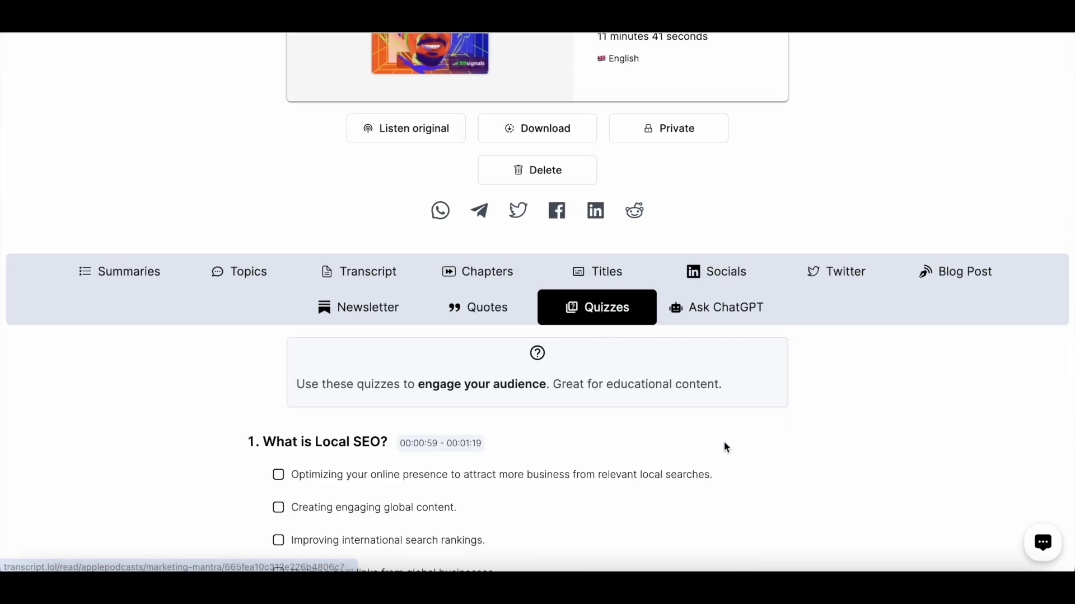
Scroll through the quiz questions, then bring up the Ask ChatGPT question box
scroll(883, 459, down, 4)
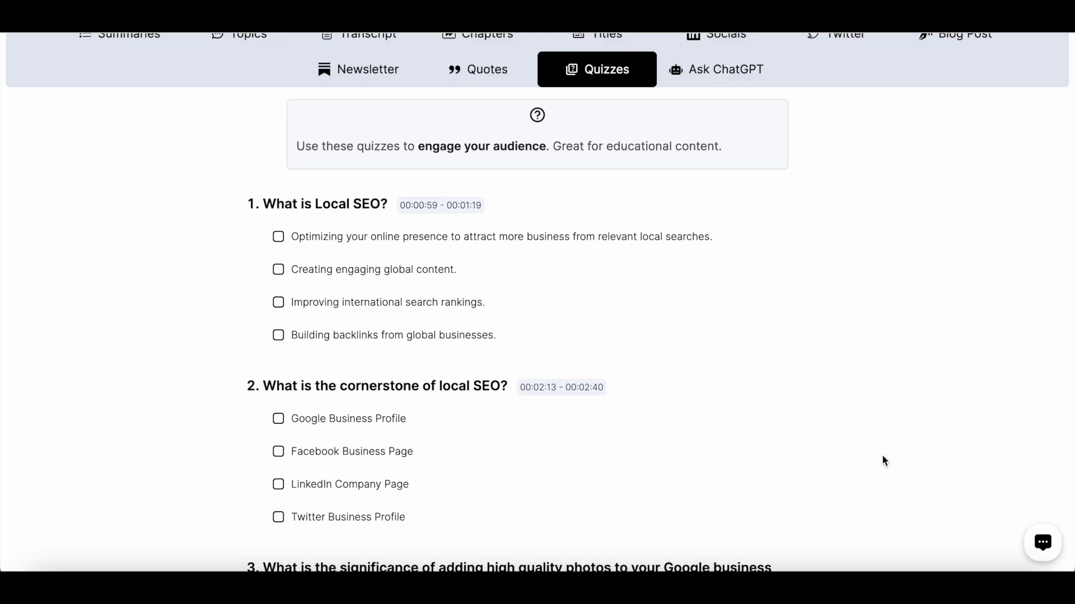
scroll(883, 460, down, 1)
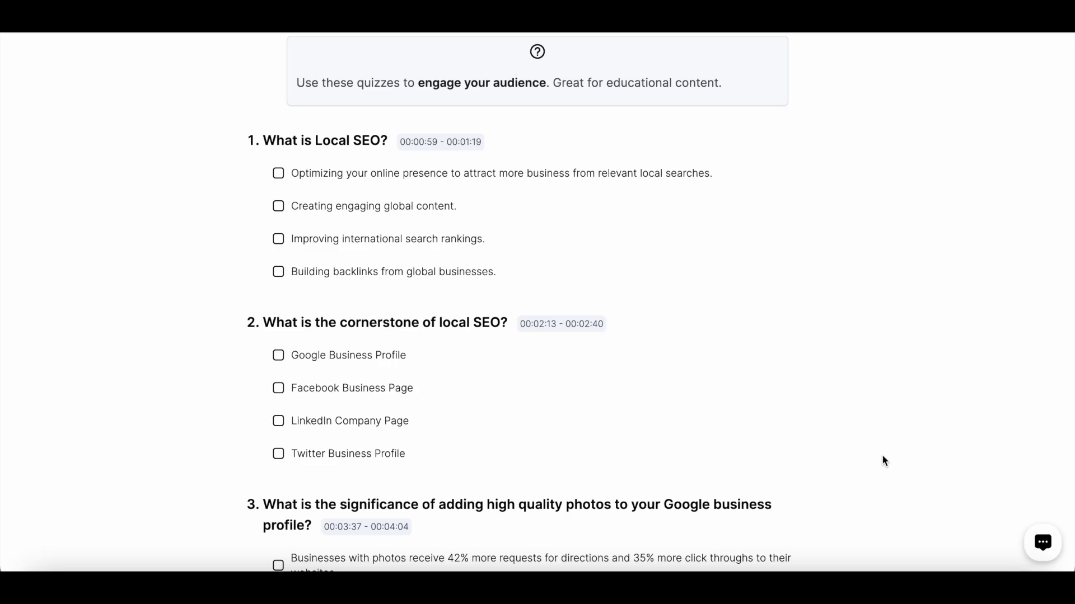
scroll(882, 461, down, 6)
scroll(883, 456, up, 7)
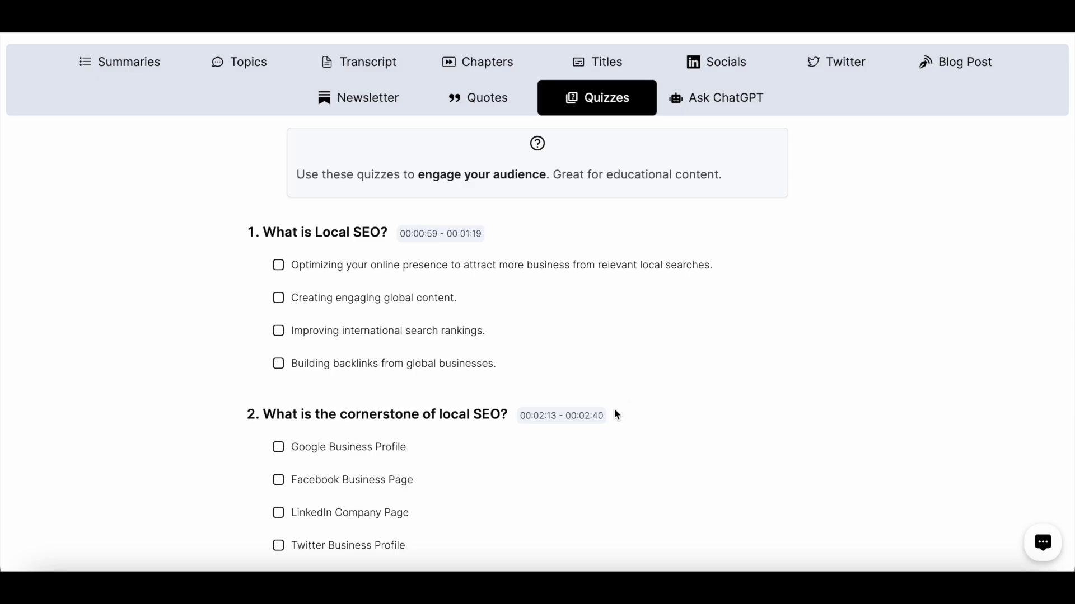
scroll(672, 417, up, 5)
click(725, 419)
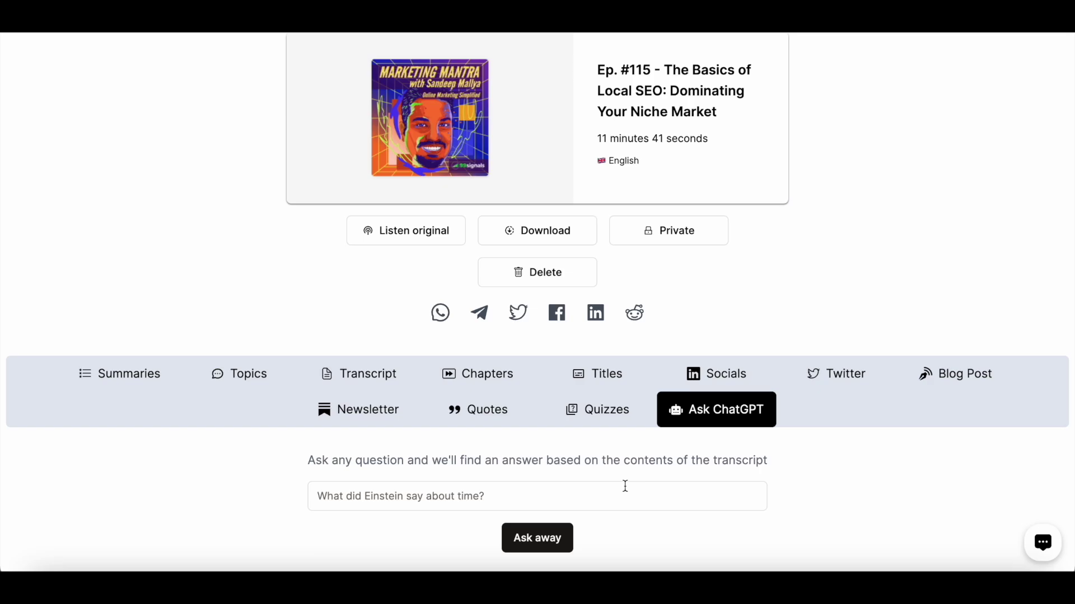
Look over the episode's suggested titles, LinkedIn posts and Twitter posts
scroll(857, 367, up, 3)
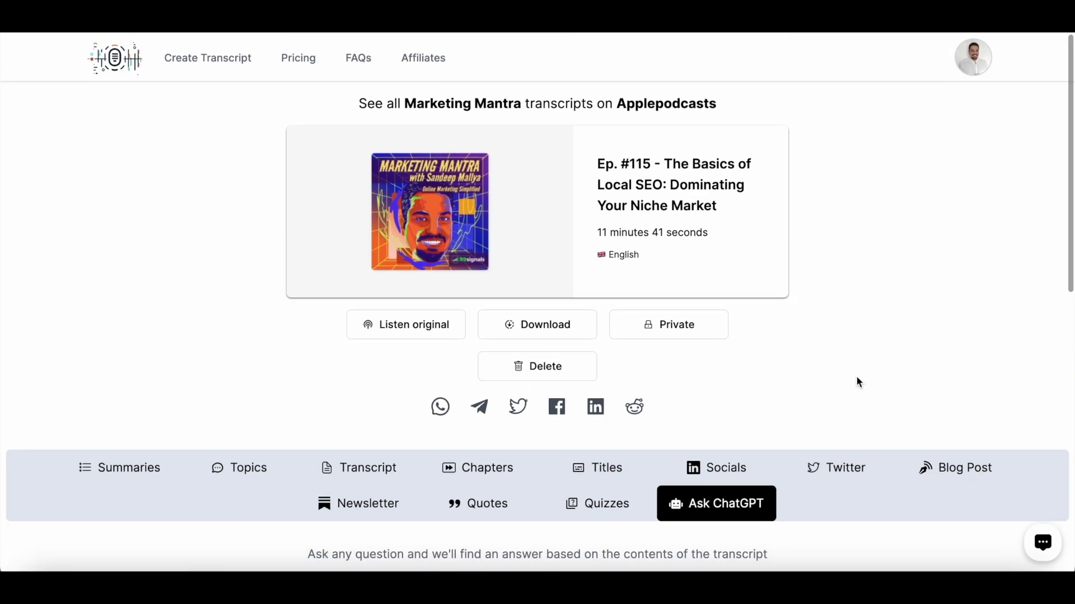
click(584, 483)
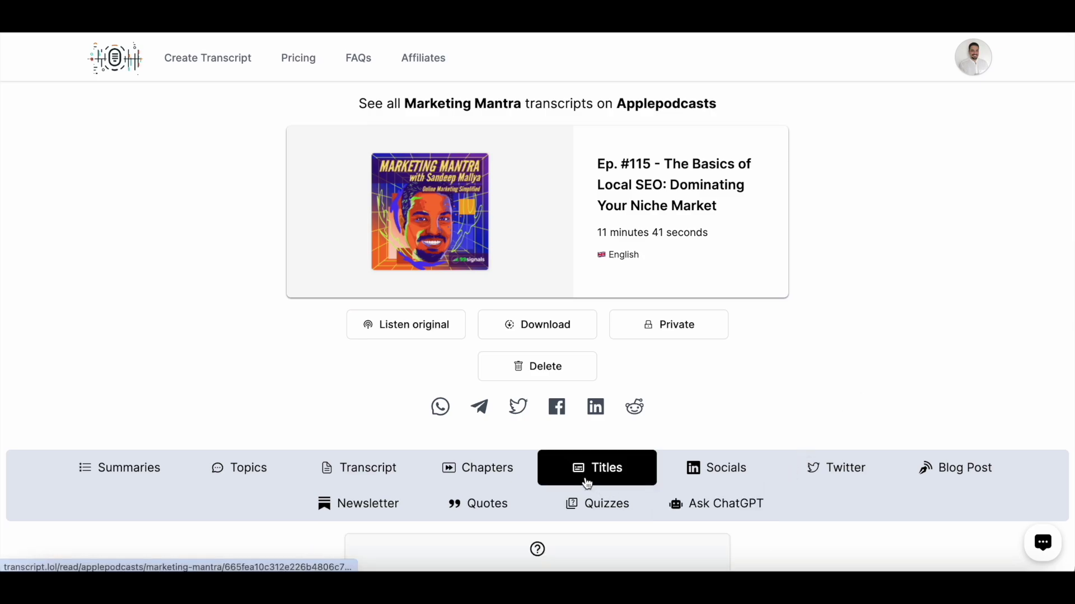
click(713, 475)
click(848, 467)
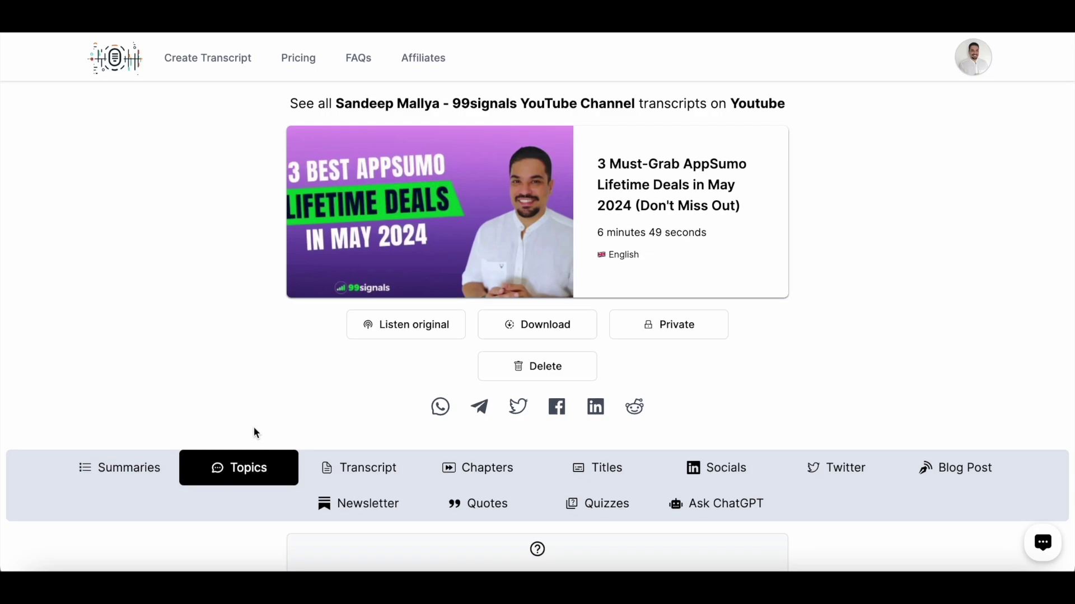
Read the AppSumo deals video's summary and check its Topics section
click(160, 474)
scroll(272, 404, down, 3)
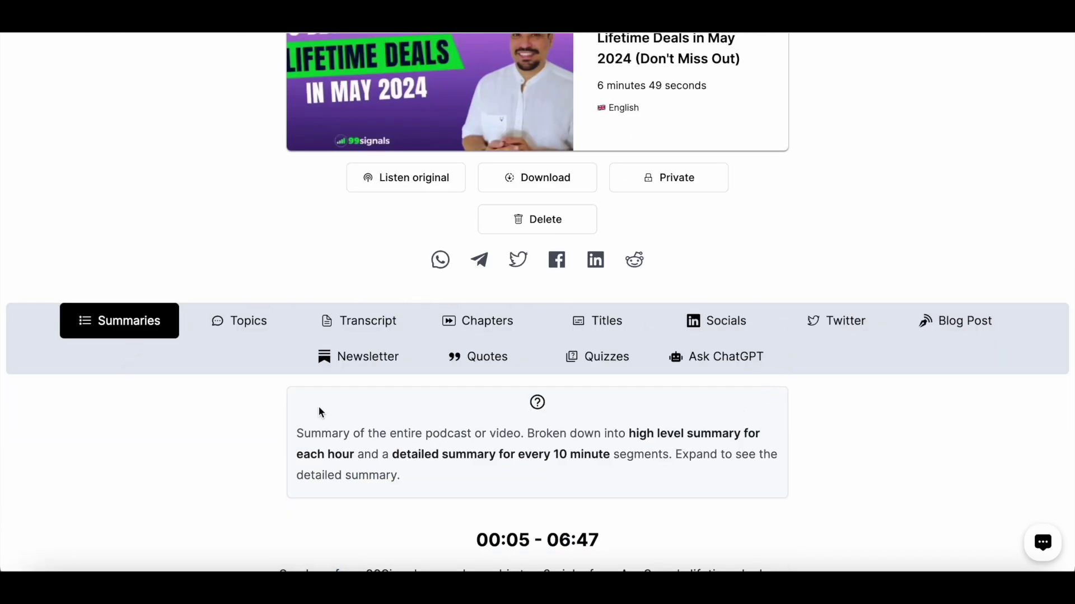
click(207, 325)
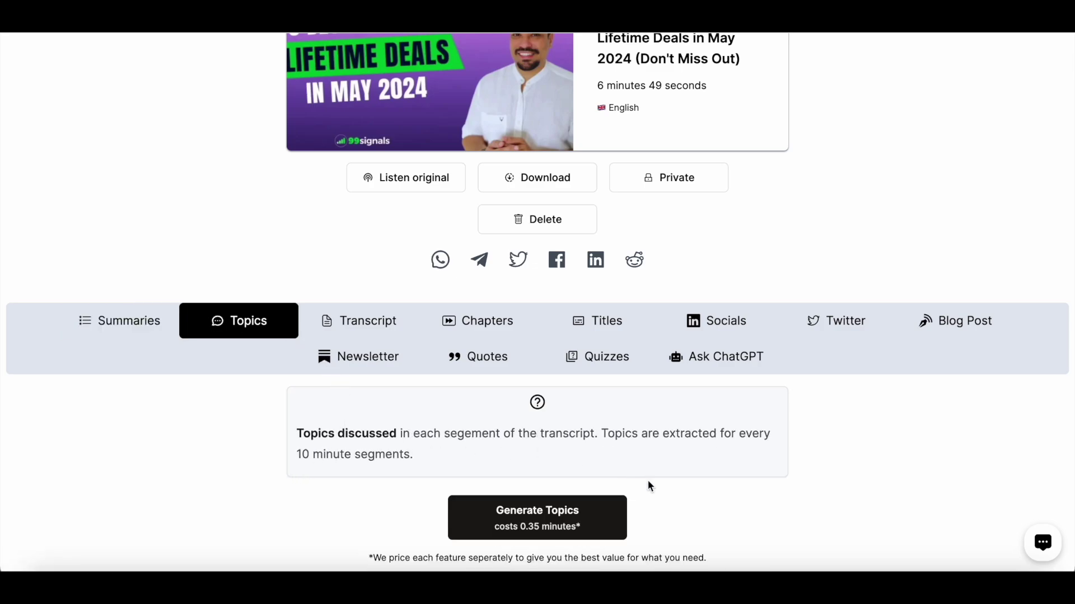
scroll(648, 481, down, 1)
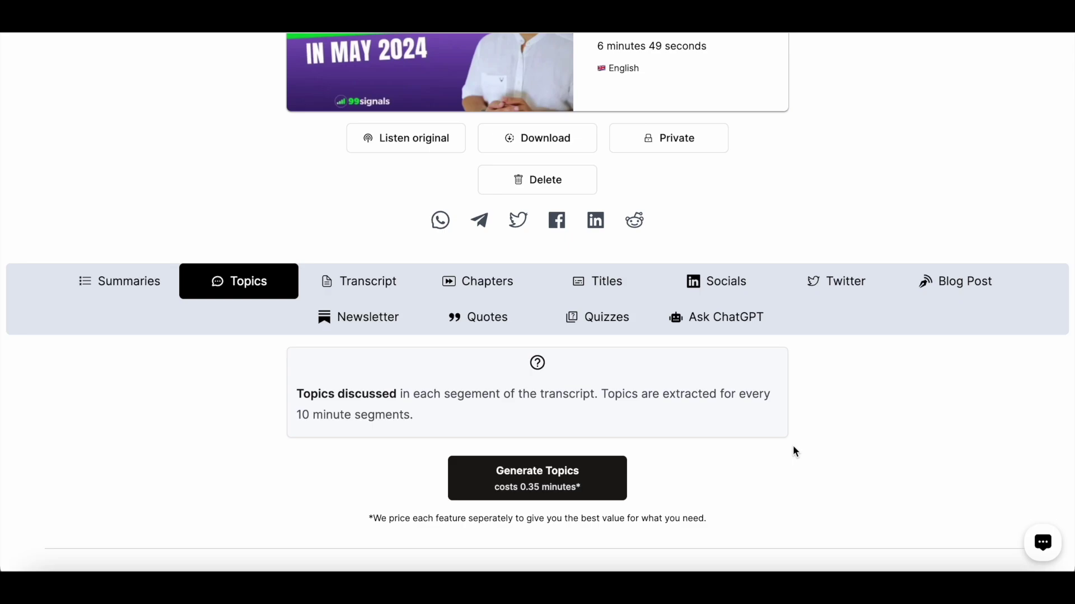
Check the video's Chapters, Titles and LinkedIn posts sections, returning to the page top
click(518, 289)
click(591, 289)
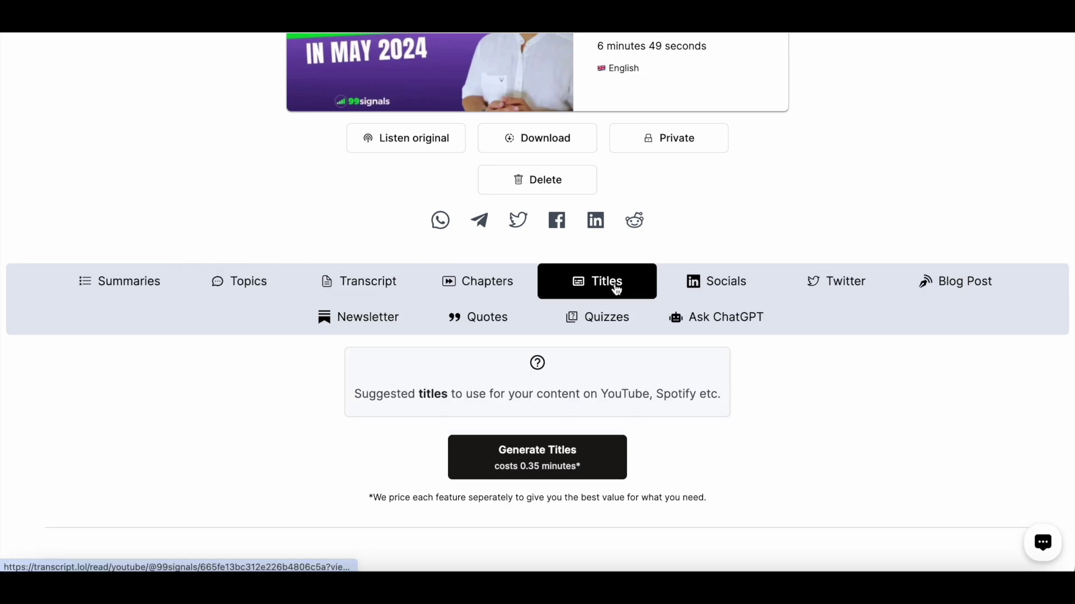
click(714, 289)
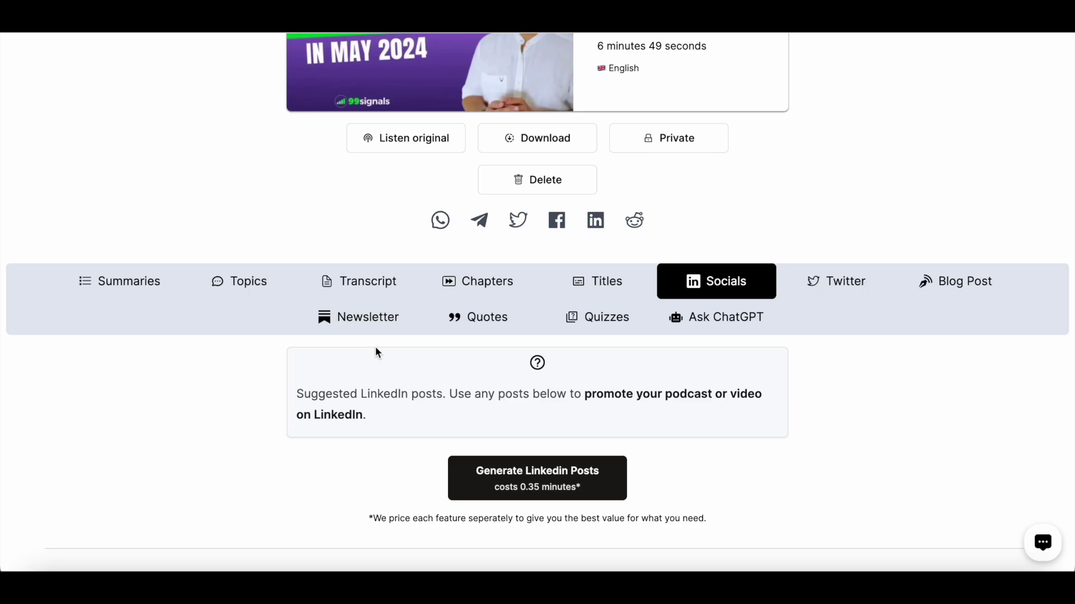
scroll(375, 347, up, 3)
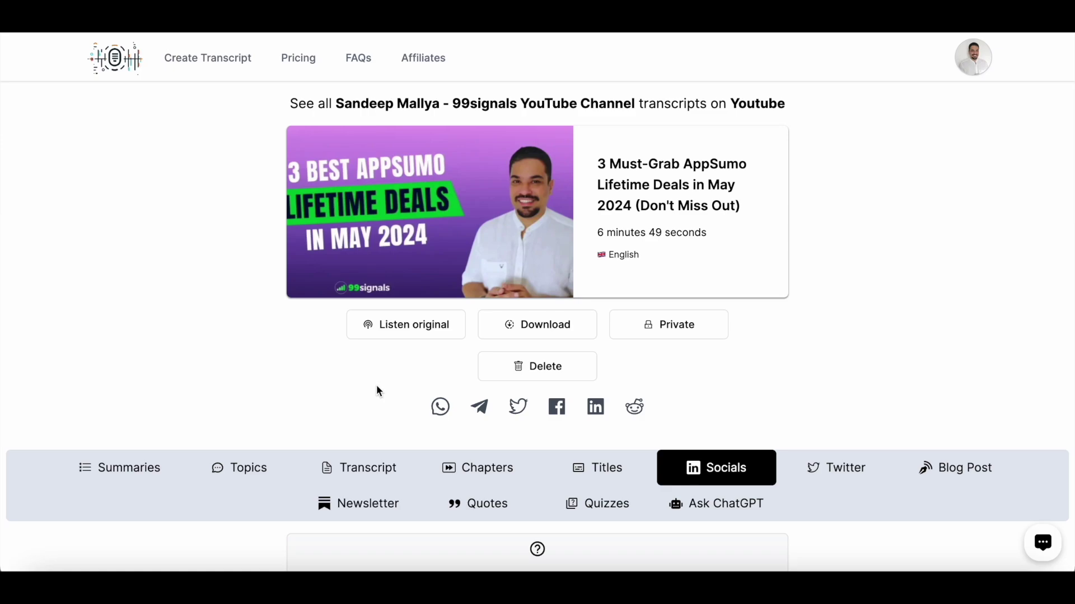
Scroll through the Starter $10, Pro $25 and Elite $50 monthly plan cards and features
click(295, 66)
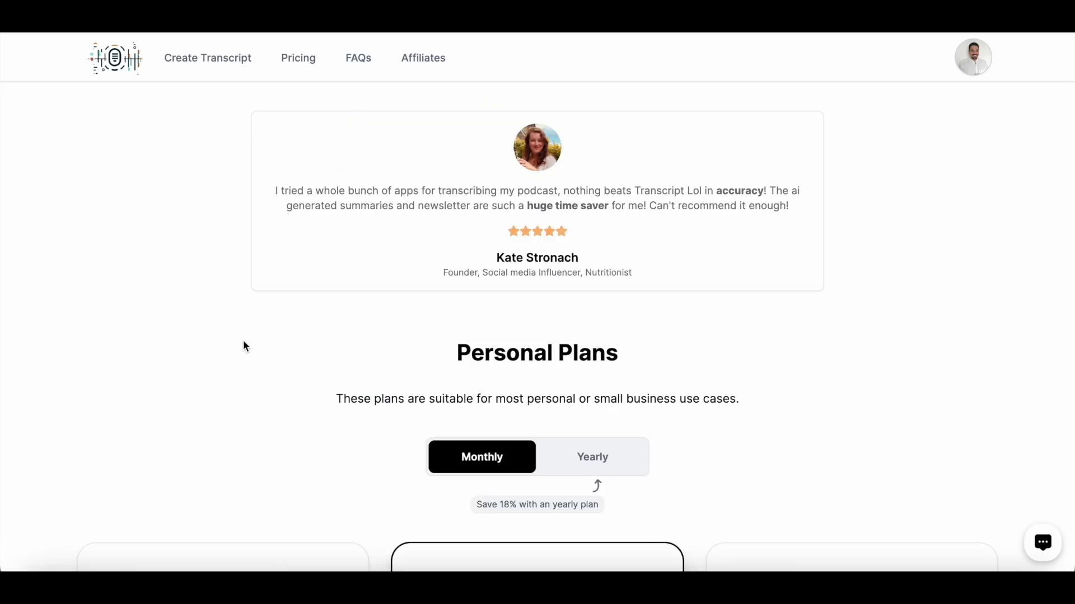
scroll(244, 342, down, 2)
scroll(244, 342, down, 2)
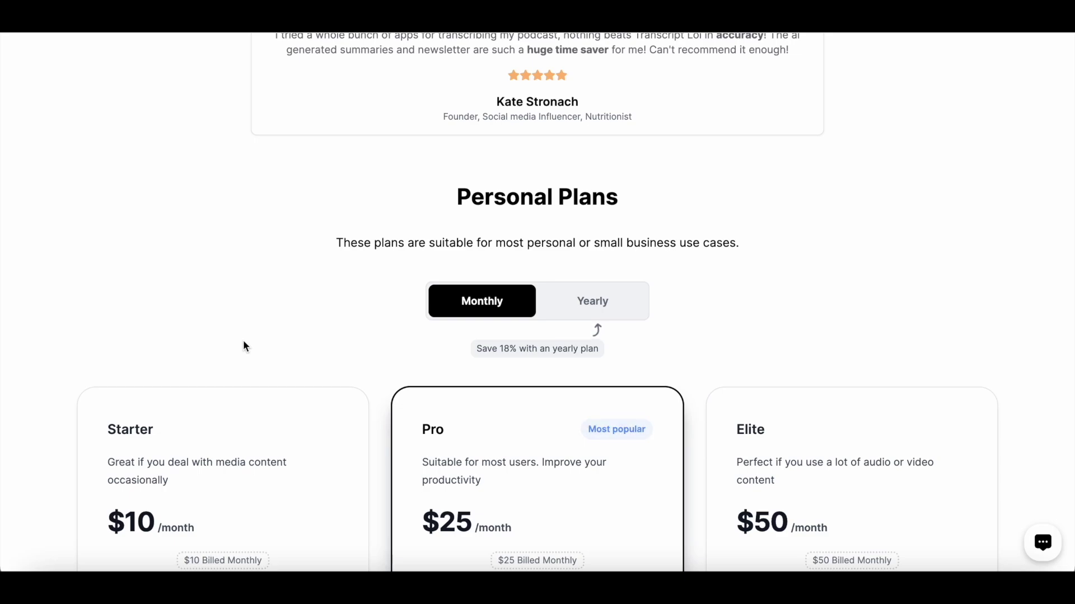
scroll(243, 340, down, 2)
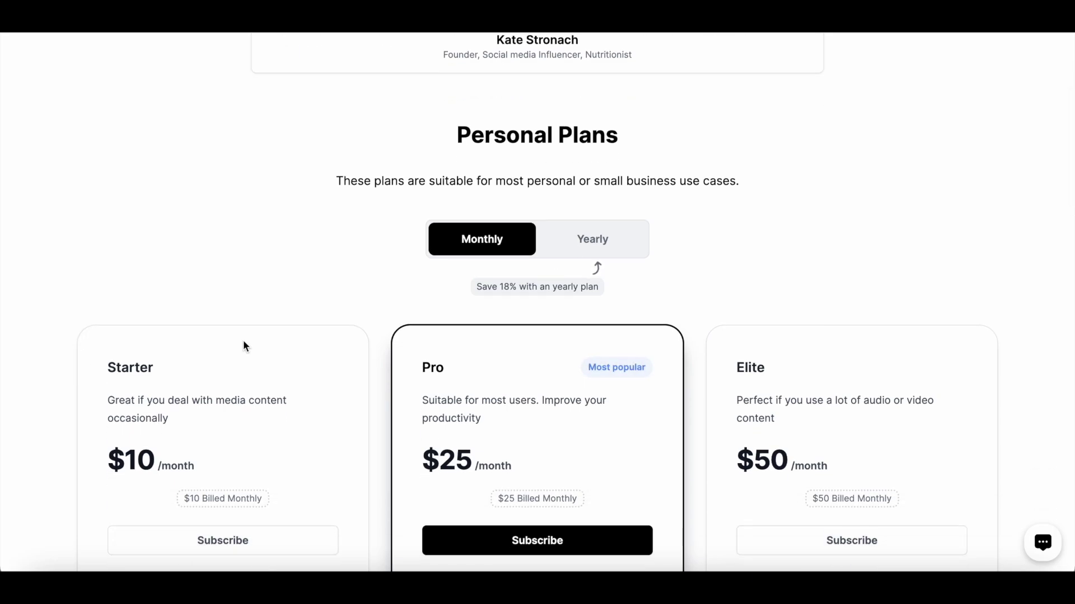
scroll(243, 341, down, 2)
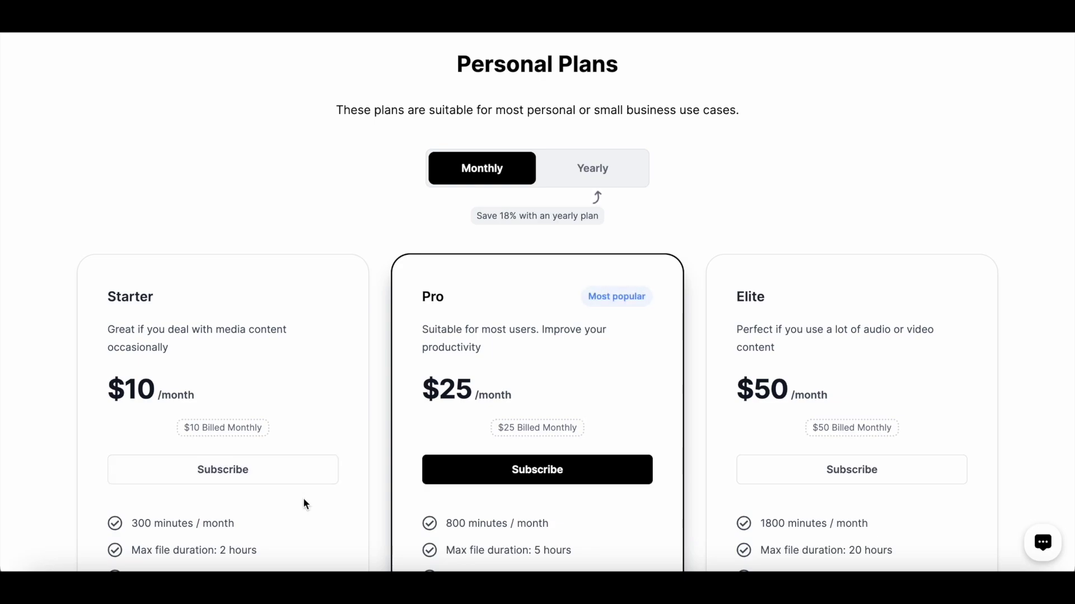
scroll(304, 500, down, 1)
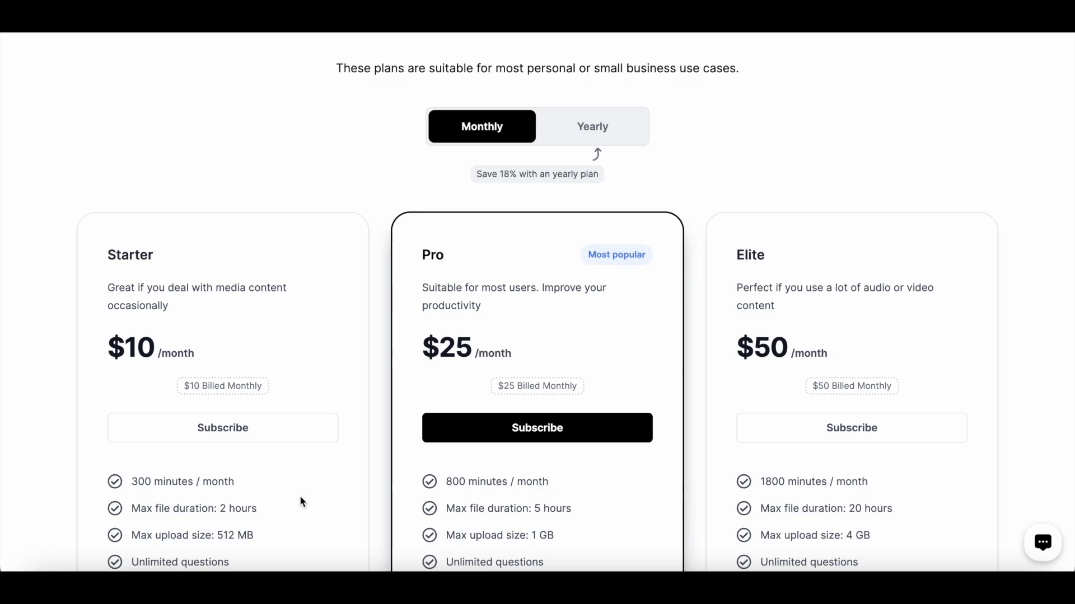
scroll(300, 495, down, 1)
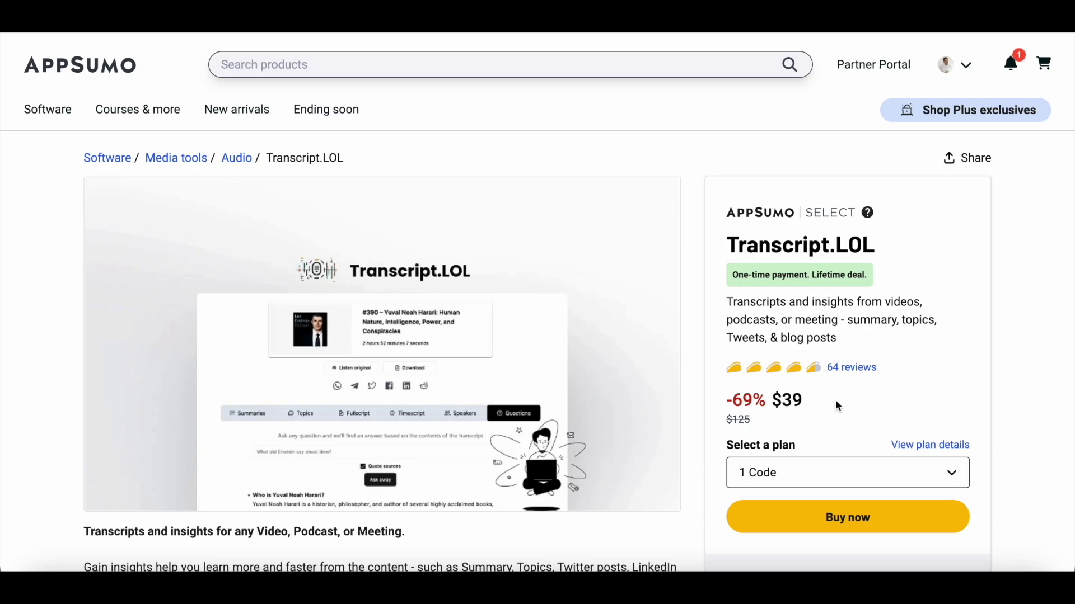
Scroll AppSumo's Transcript.LOL page to Plan 1 $39, Plan 2 $78 and Plan 3 $117
scroll(836, 402, down, 10)
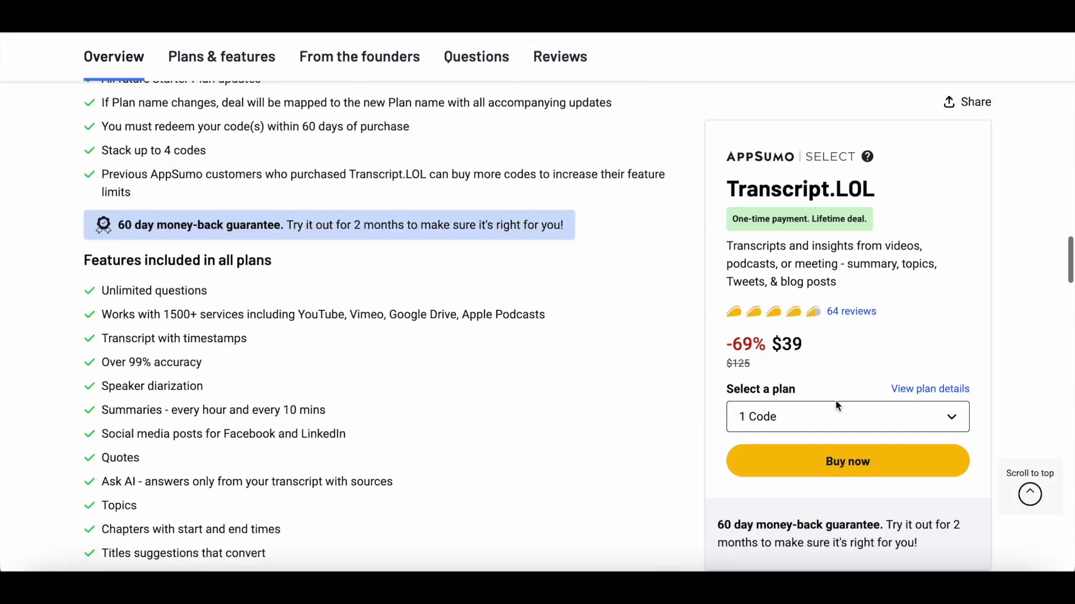
scroll(835, 399, down, 10)
scroll(836, 400, up, 10)
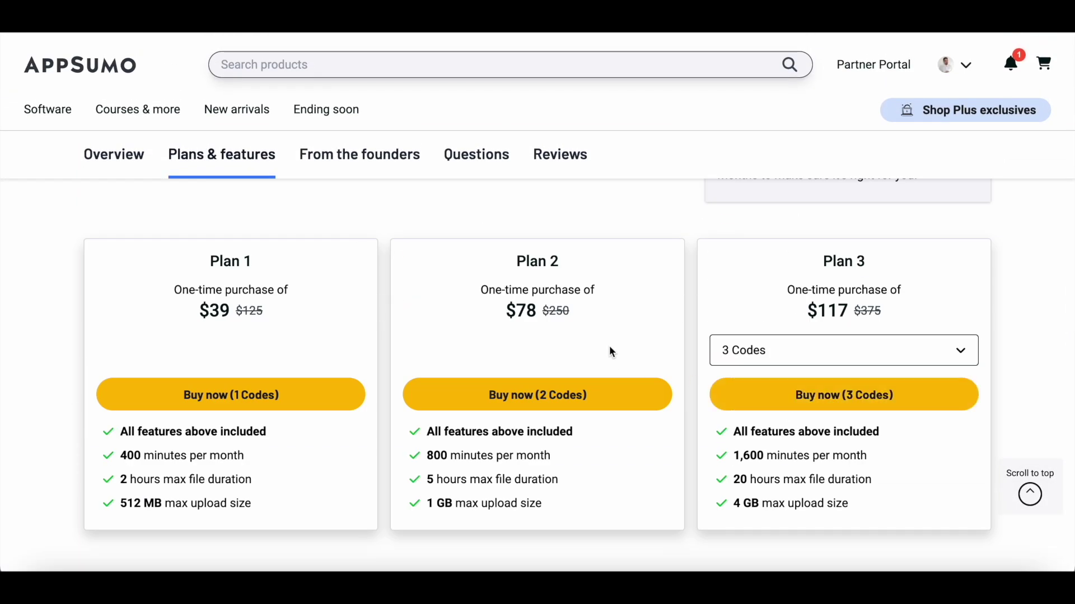